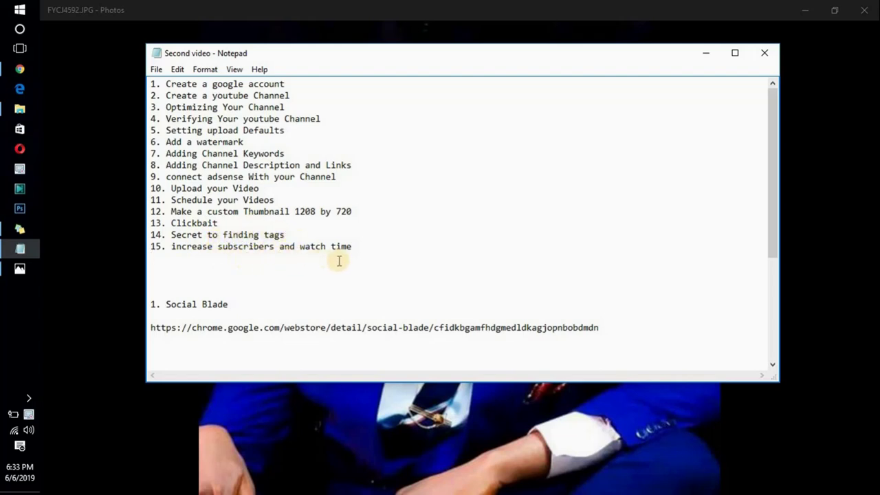
- In Chrome, open Gmail and start creating a Google account for personal use
mouse_move(773, 192)
mouse_down()
mouse_move(772, 275)
mouse_move(774, 184)
mouse_up()
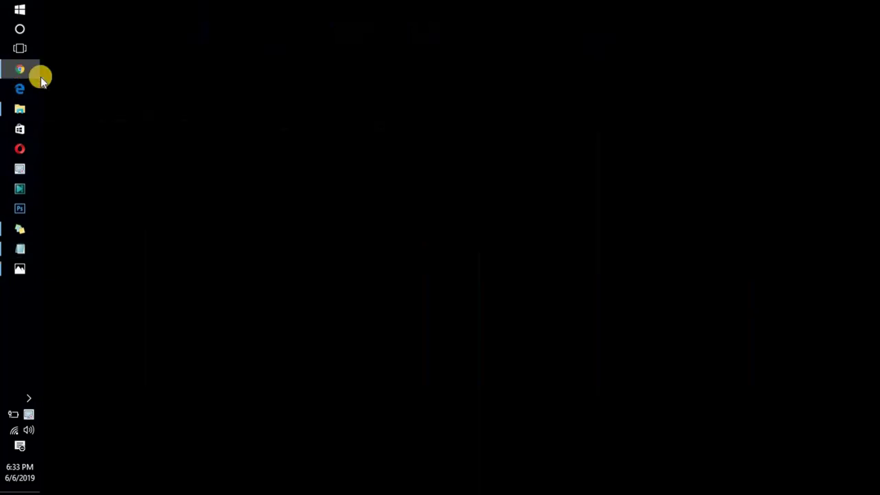
click(41, 75)
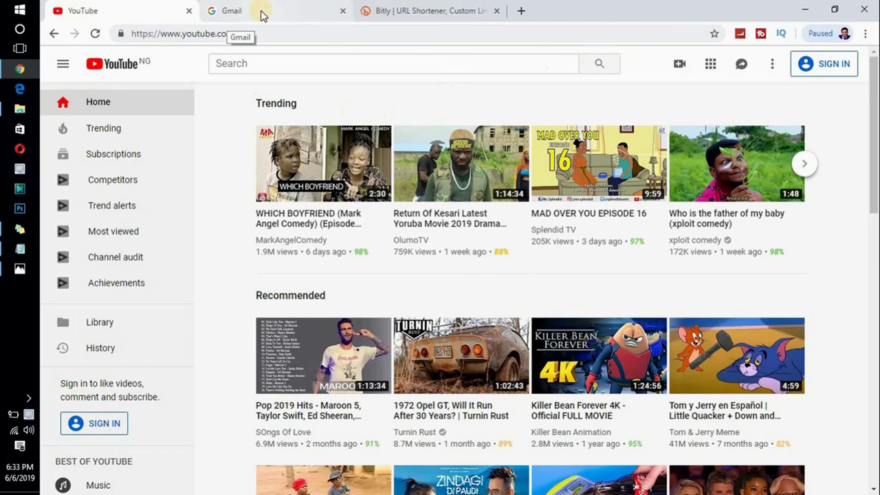
click(261, 16)
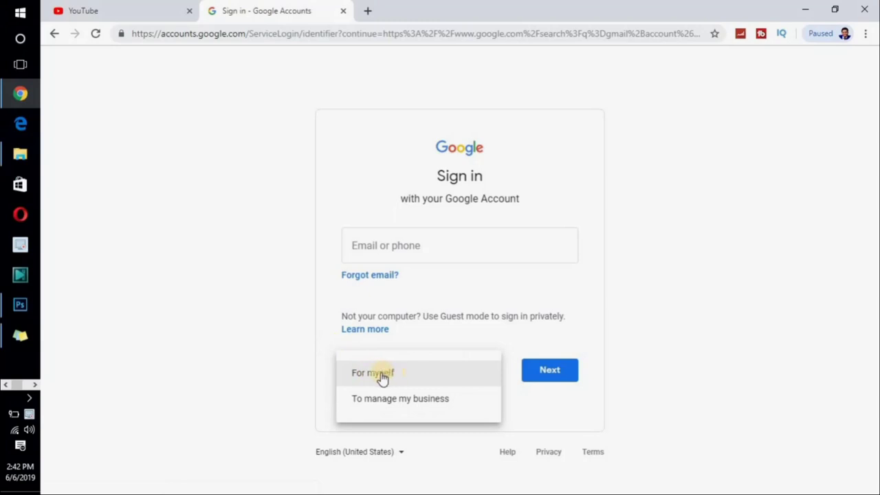
click(382, 377)
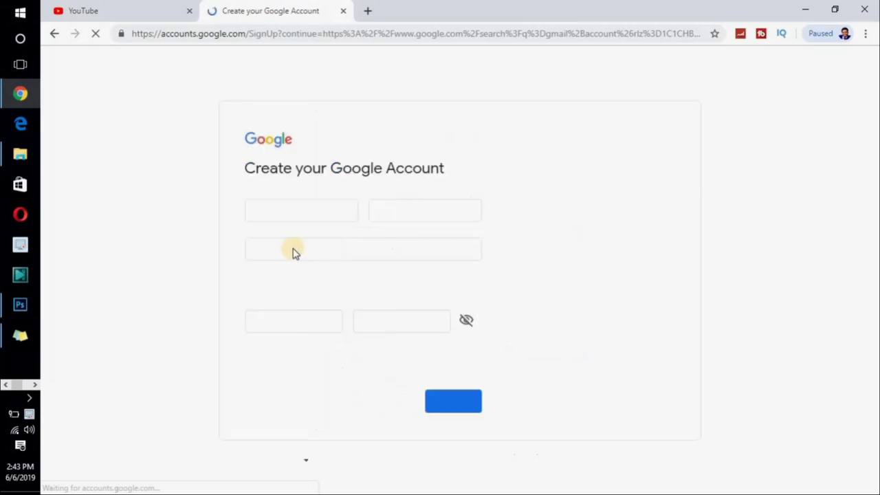
click(311, 213)
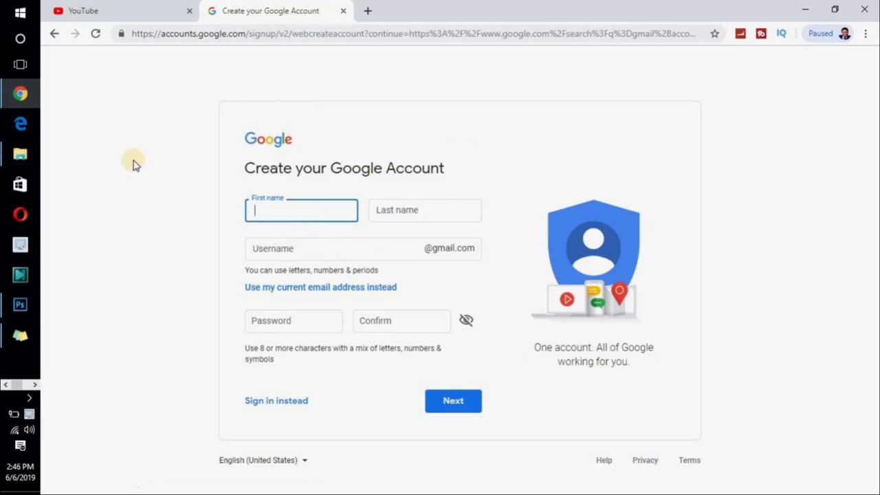
click(133, 164)
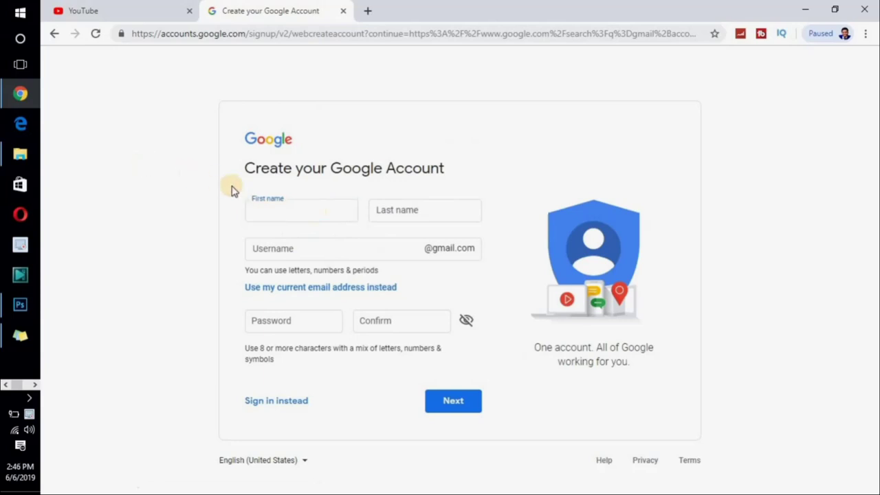
click(270, 215)
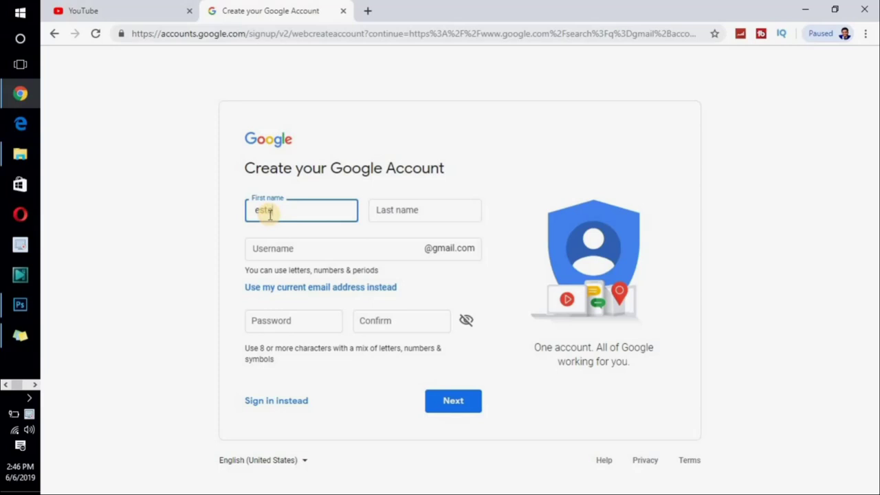
click(389, 213)
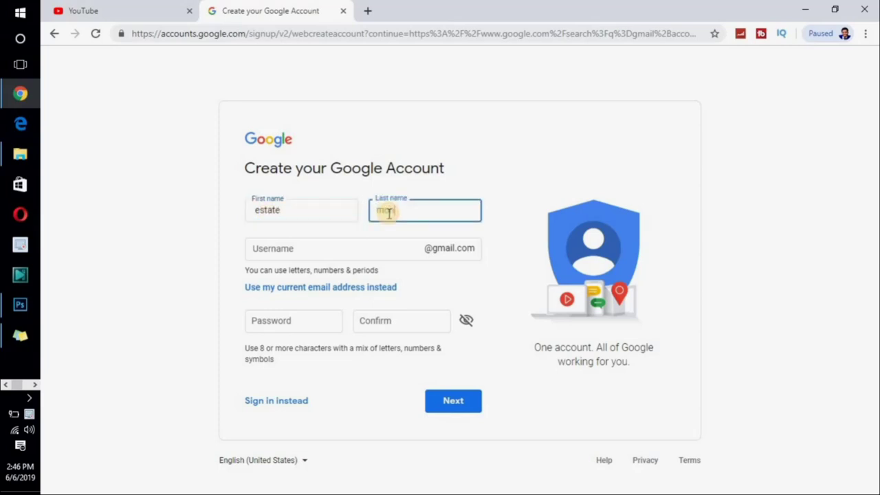
click(368, 250)
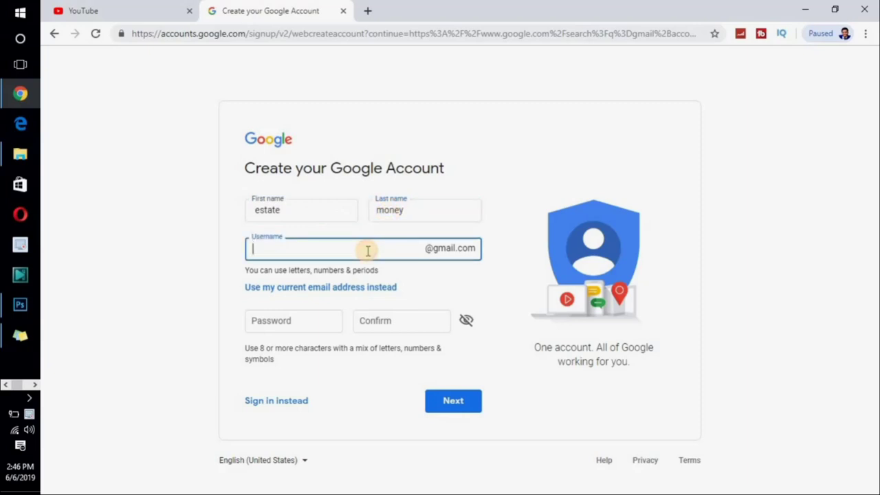
- Set and confirm a password, replace the taken username, and submit the form
click(311, 317)
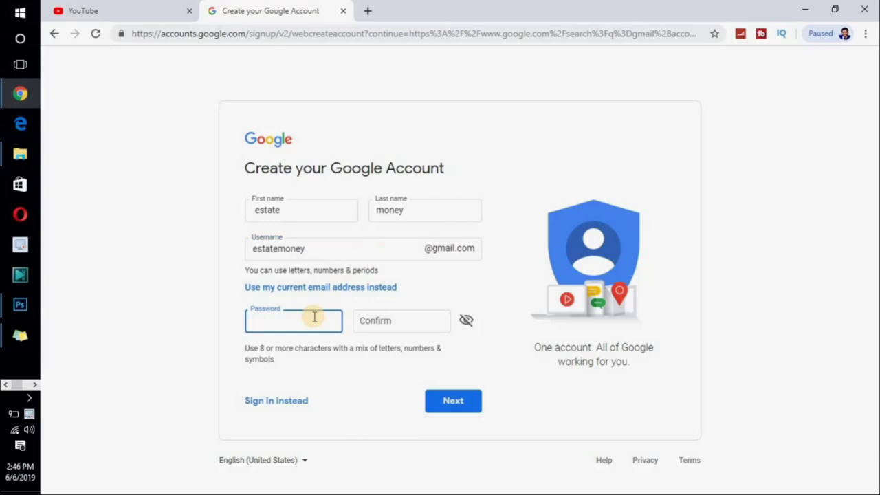
text(es)
click(378, 324)
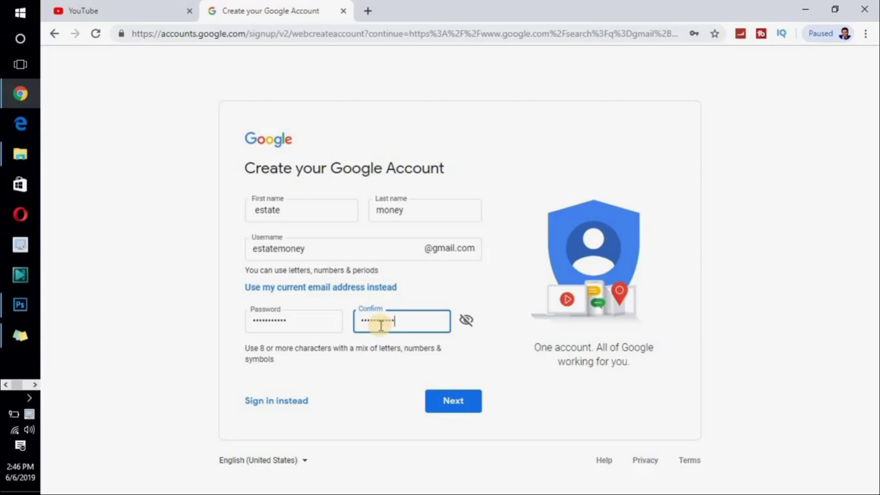
click(452, 404)
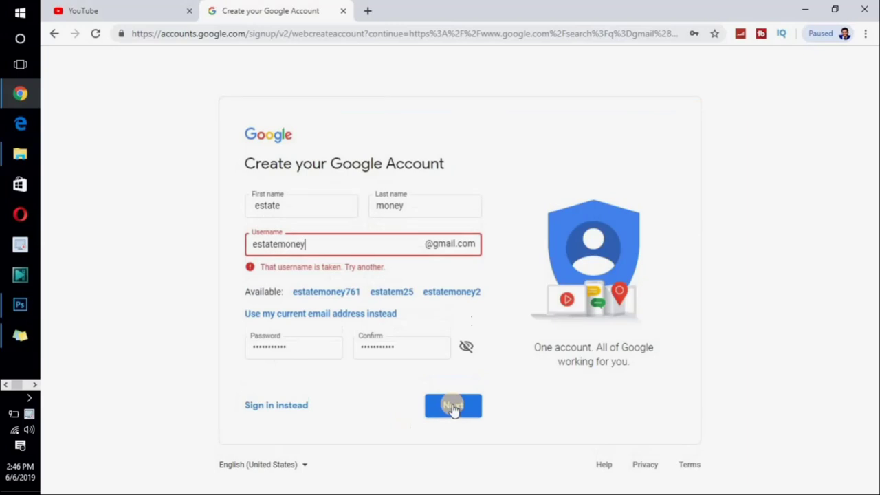
click(319, 246)
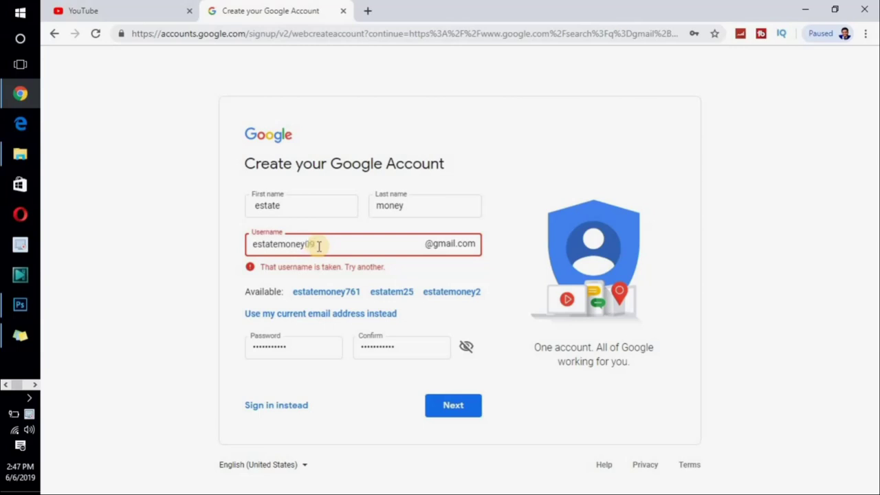
click(454, 406)
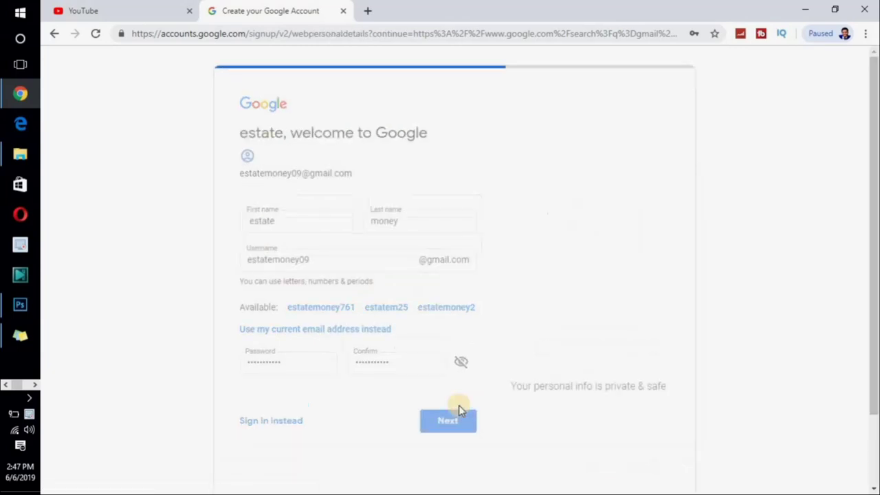
- Enter the phone number and a June 07 birthday with its birth year
click(336, 222)
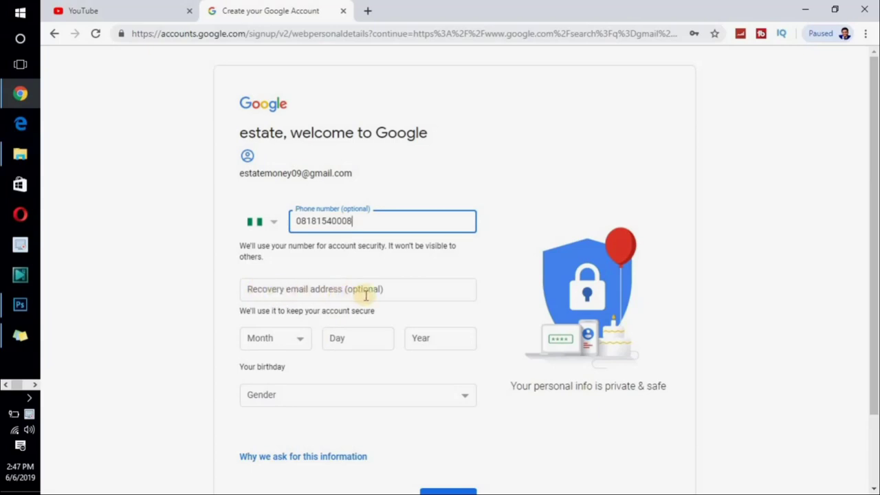
click(299, 340)
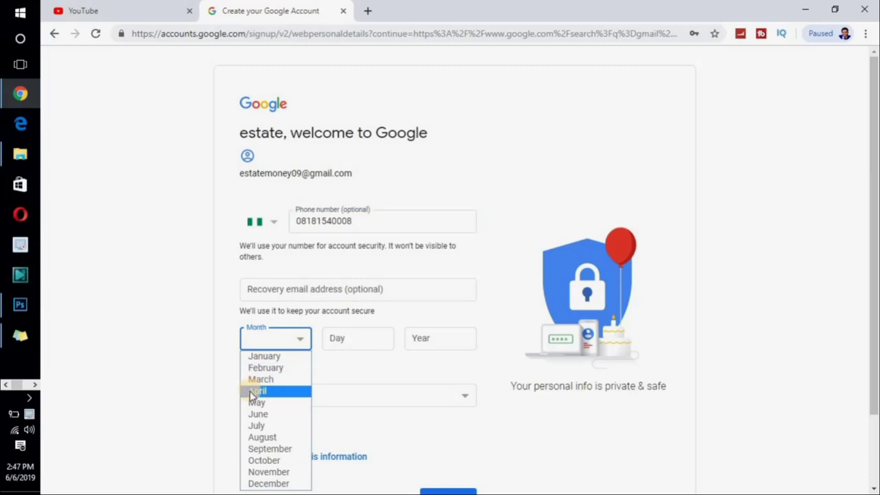
click(258, 415)
click(349, 341)
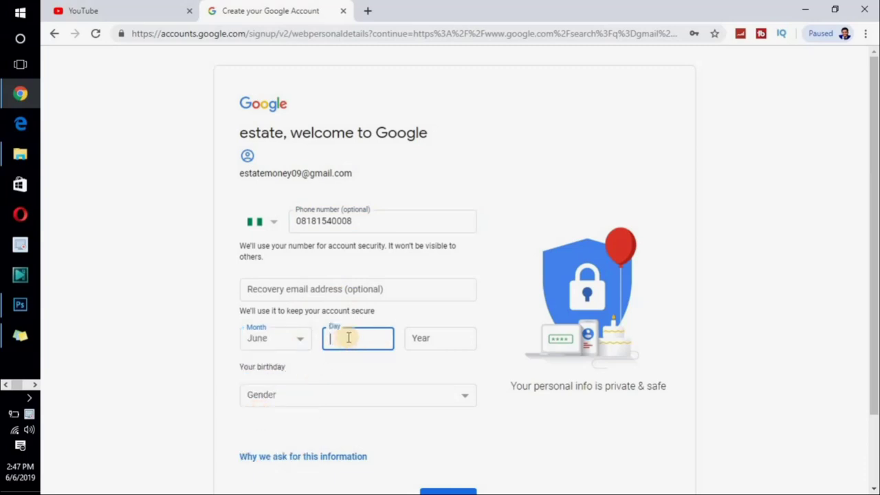
text(07)
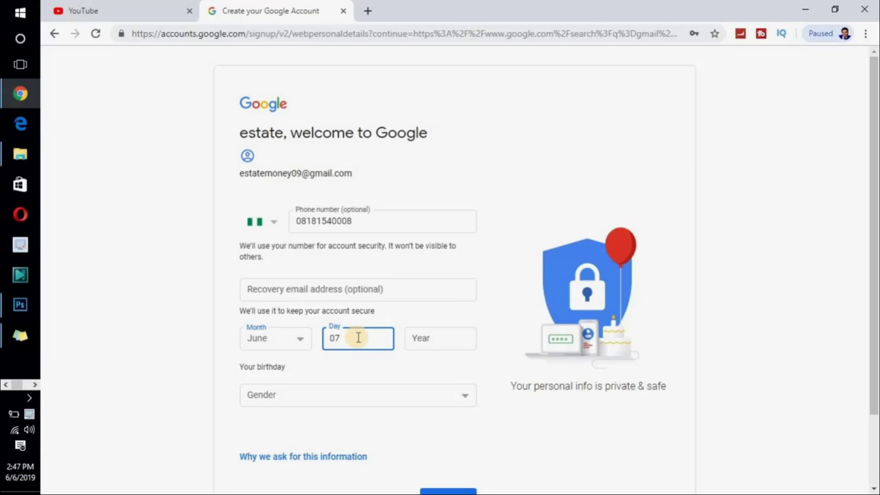
click(441, 339)
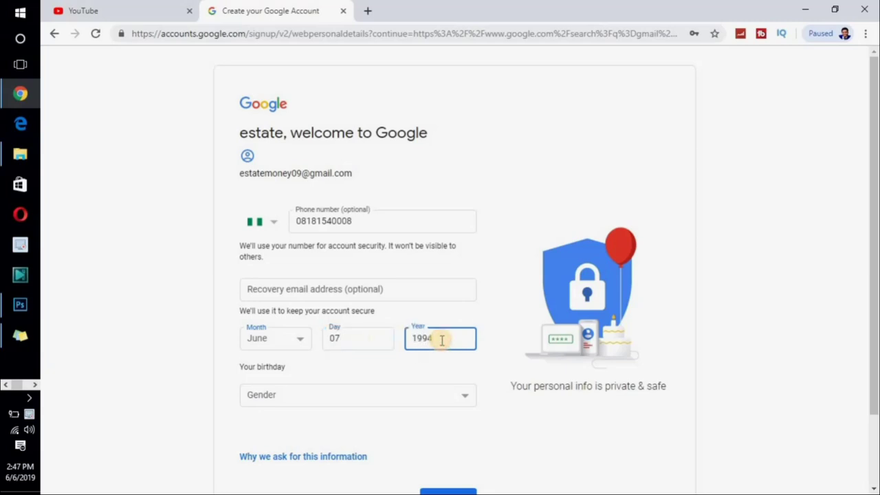
- Set gender to Male, submit the details, and have a verification code texted
click(424, 394)
click(327, 426)
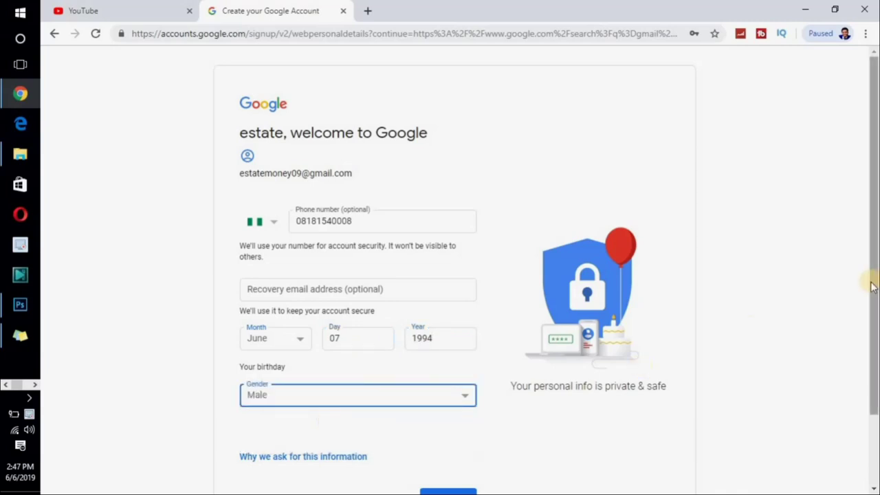
scroll(872, 286, down, 2)
scroll(785, 379, up, 2)
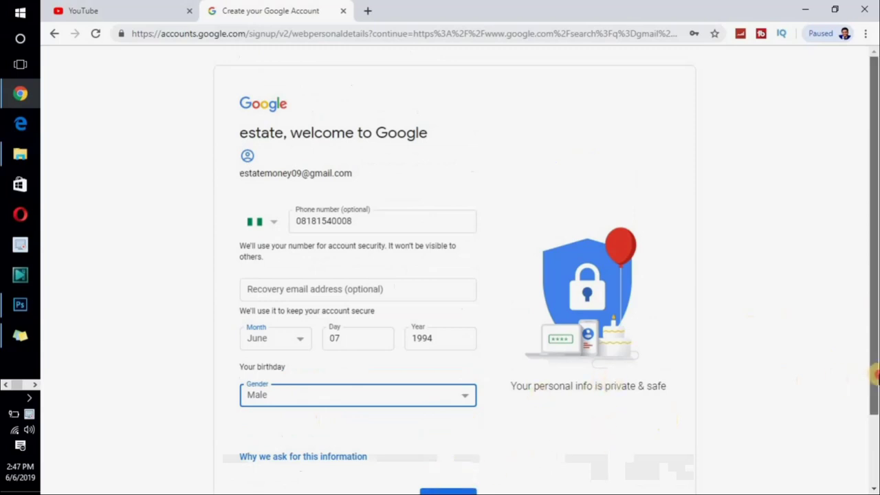
scroll(875, 374, down, 1)
click(460, 431)
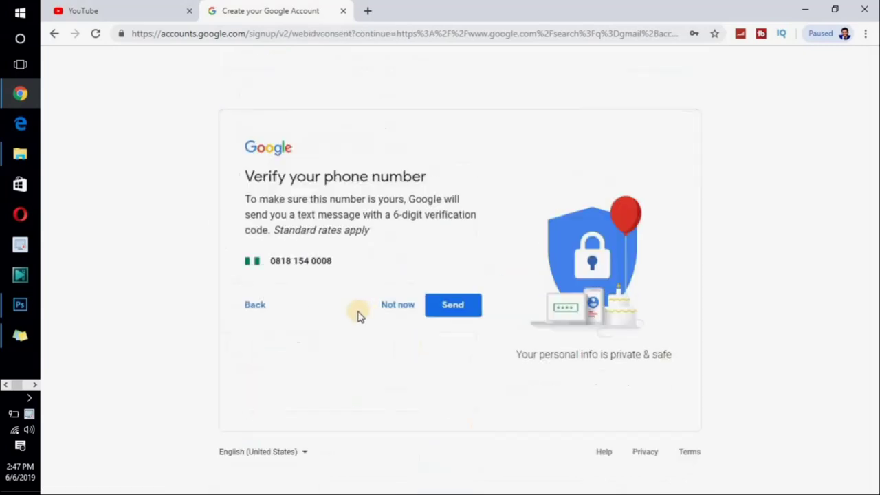
click(455, 305)
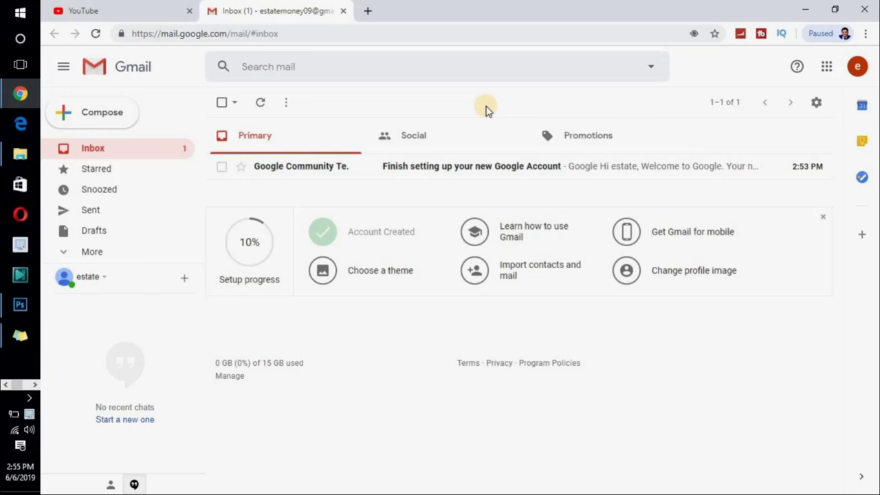
- Return to the YouTube tab once the new Gmail inbox has loaded
click(125, 12)
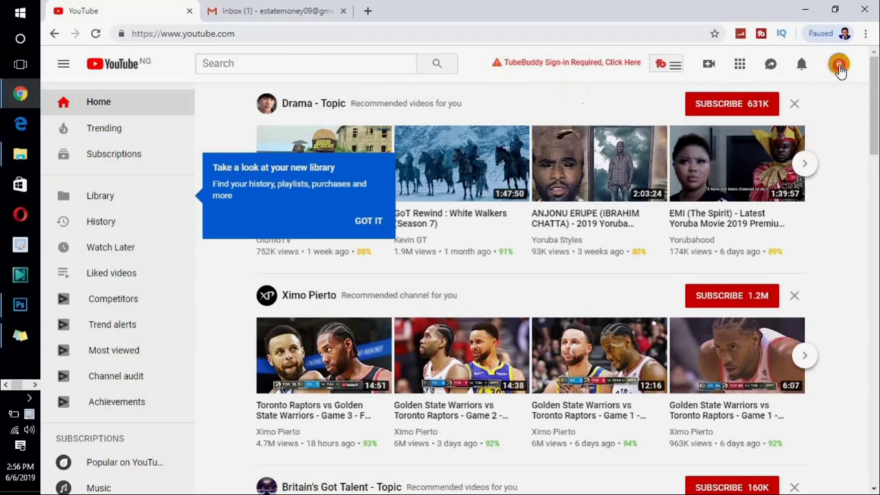
- From the account menu, start creating a channel for the new account
click(838, 65)
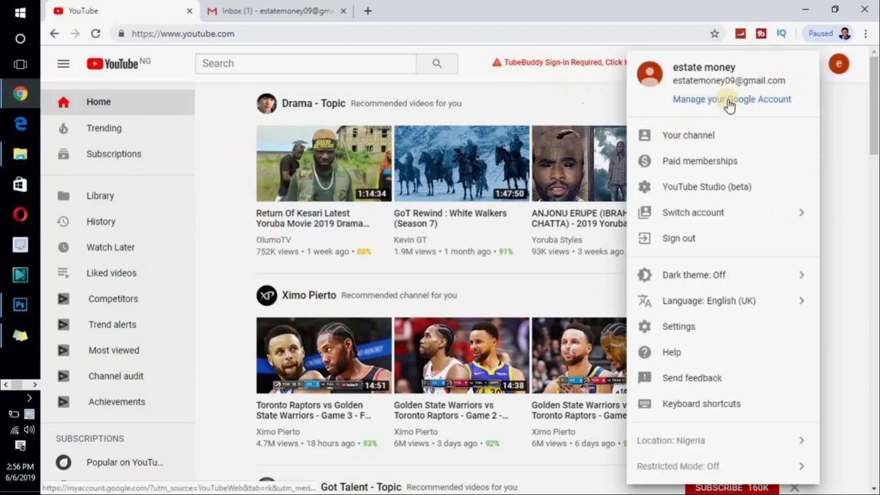
click(702, 137)
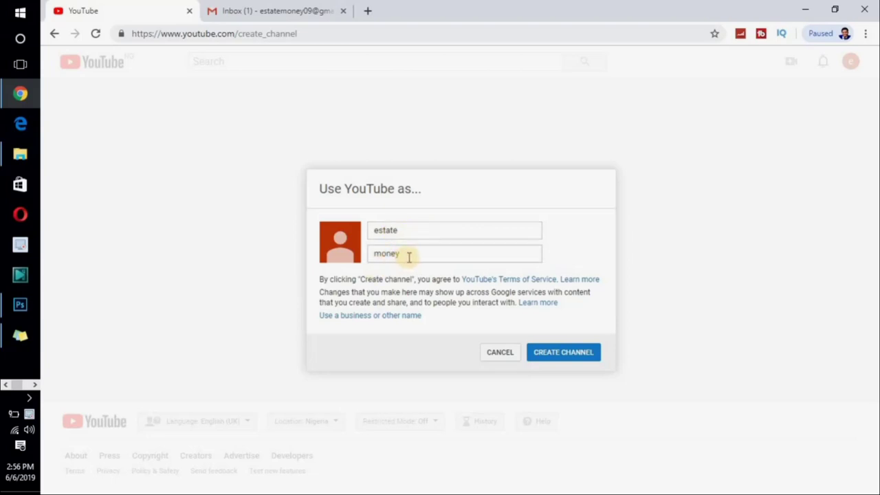
- Confirm CREATE CHANNEL to make the empty estate money channel
click(558, 354)
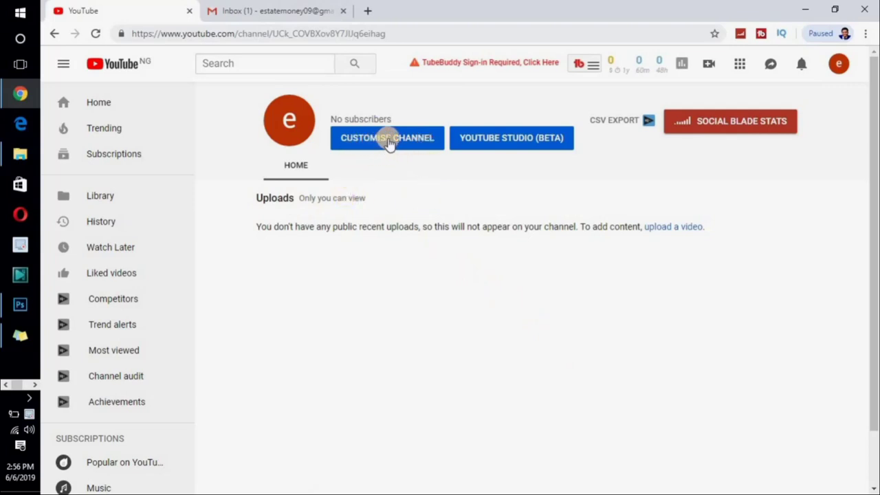
- Add and save a channel description about learning real estate secrets from scratch to the peak
click(406, 138)
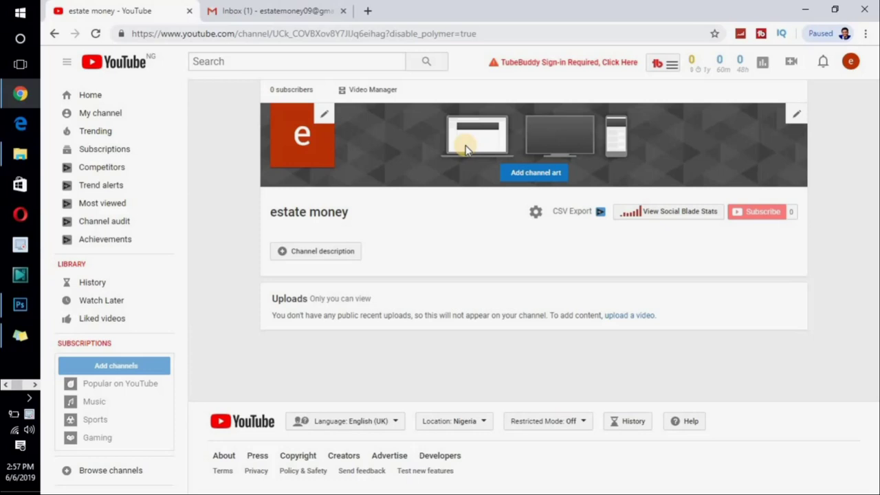
click(316, 252)
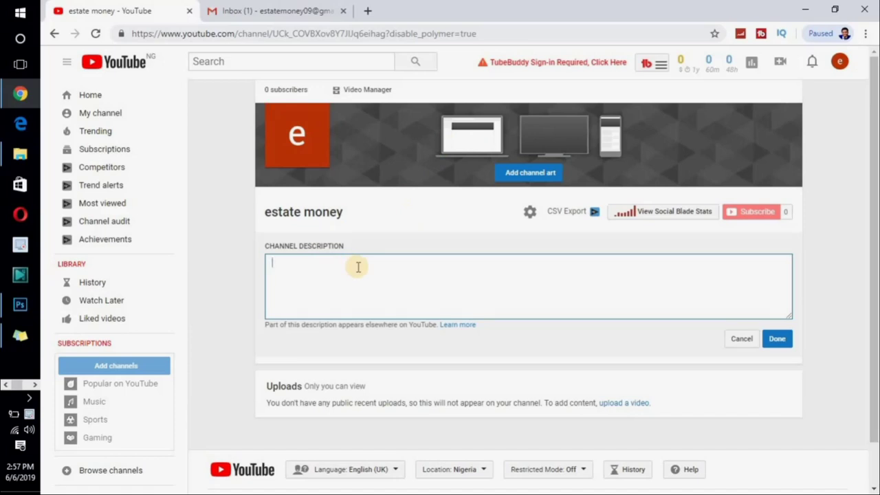
text(Learning secret of Real estate from the scratch to the peak, and learning how to make cool money.)
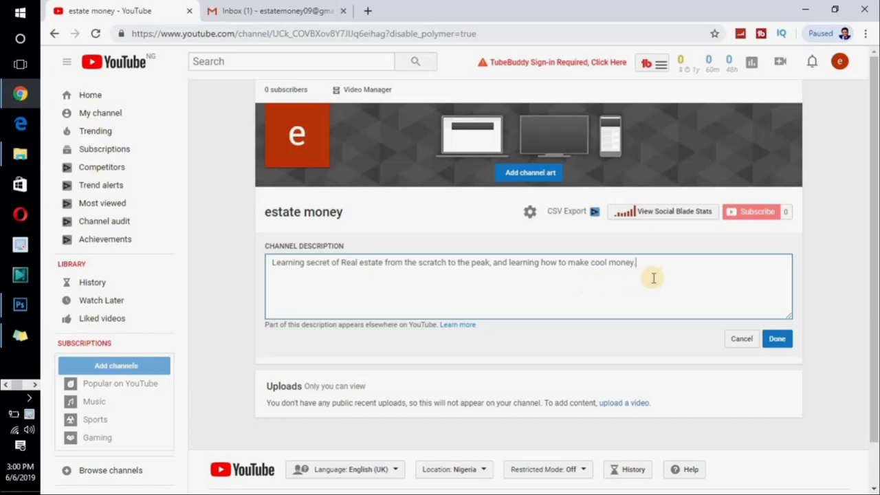
click(776, 338)
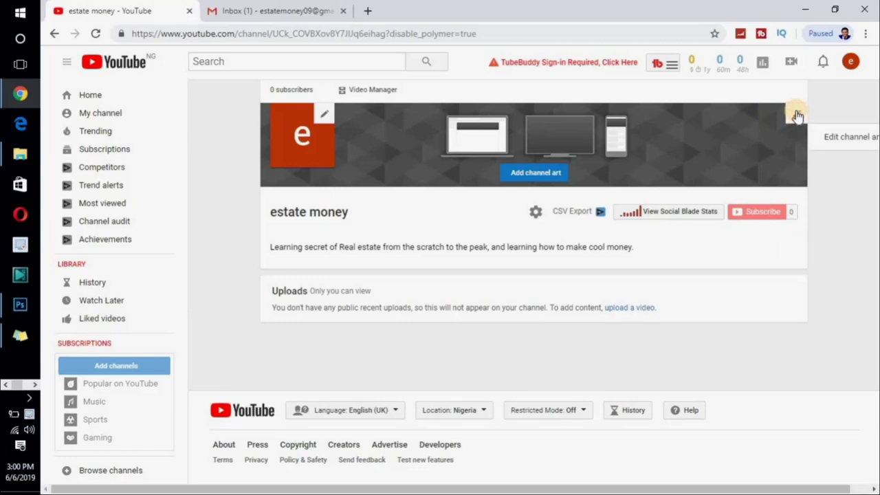
- Upload IMG_3524 from the computer as the channel banner art
click(850, 139)
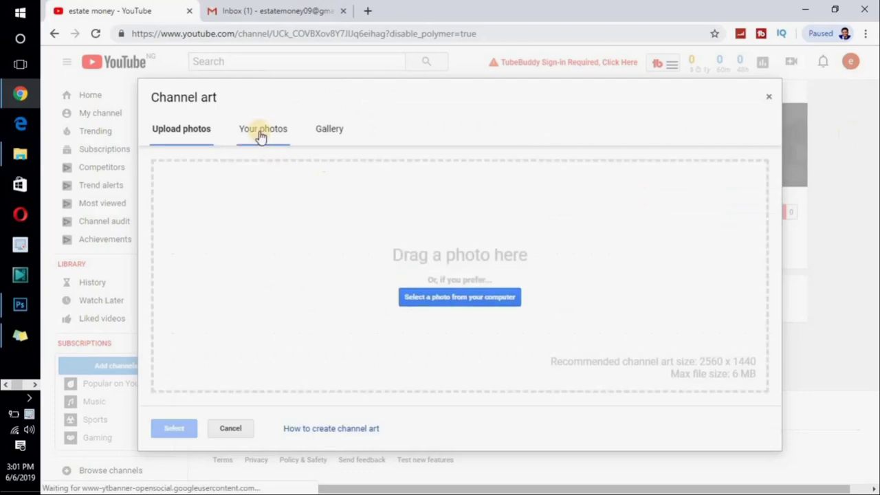
click(259, 135)
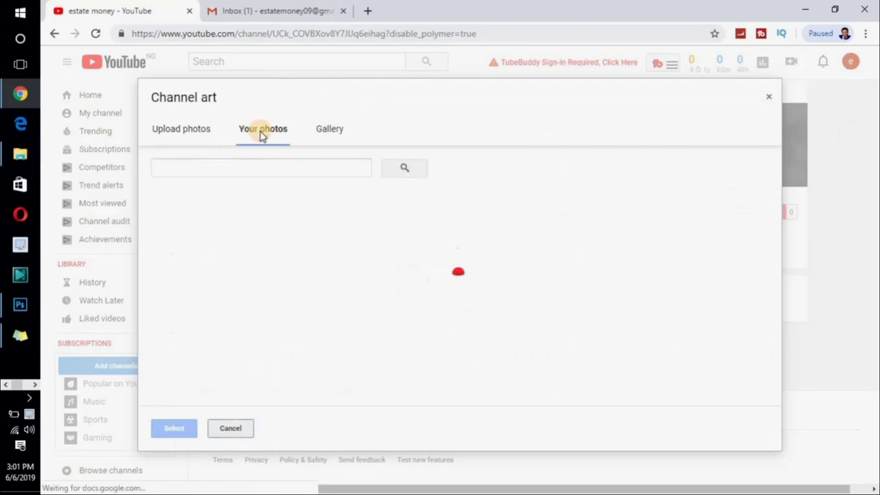
click(205, 135)
click(460, 298)
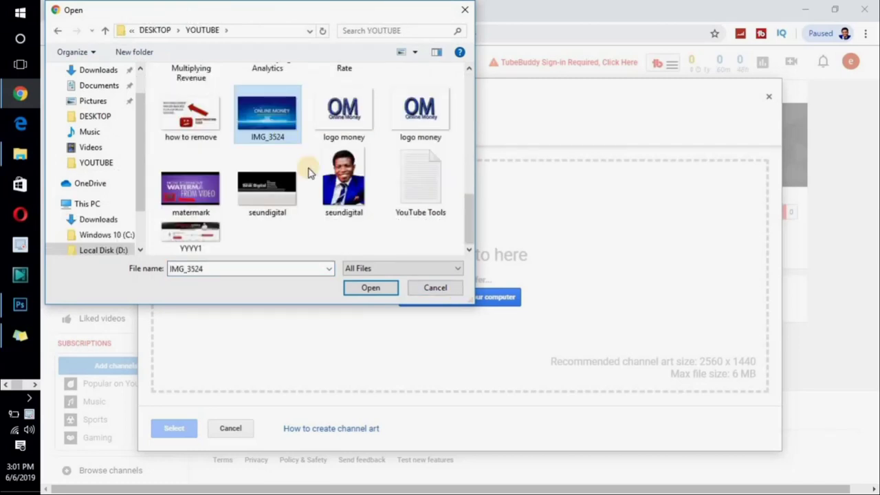
click(369, 289)
mouse_move(269, 121)
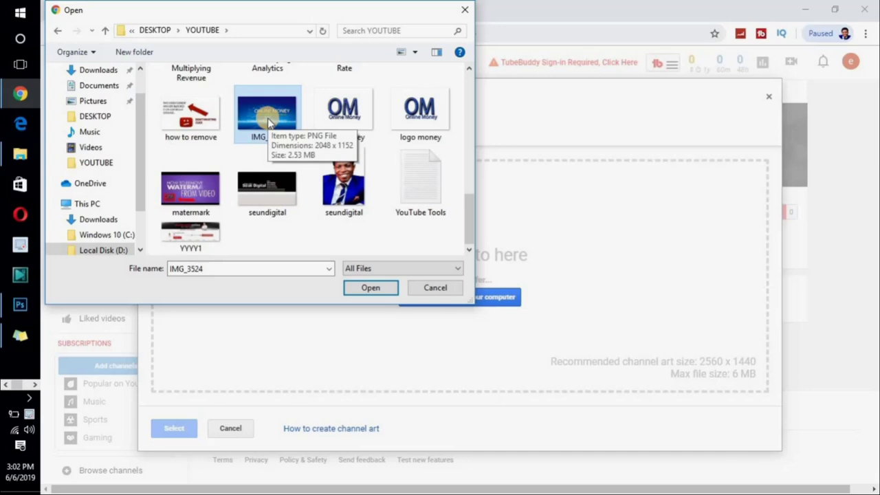
click(370, 289)
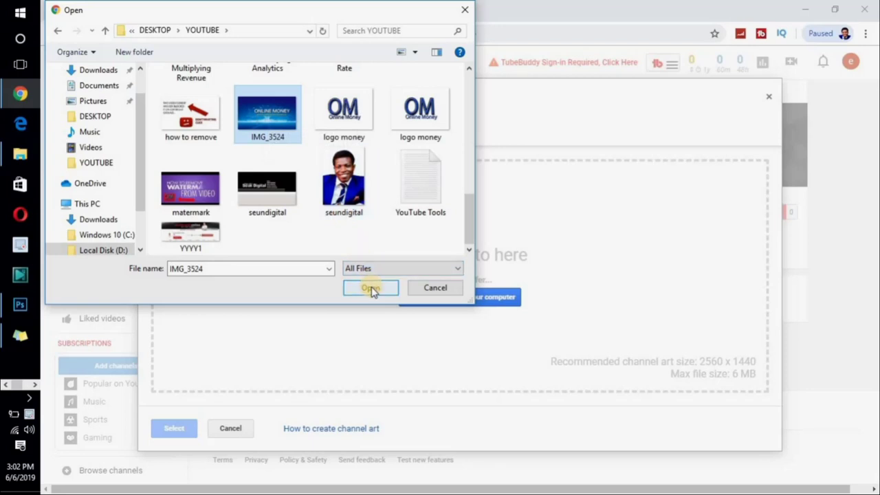
click(370, 289)
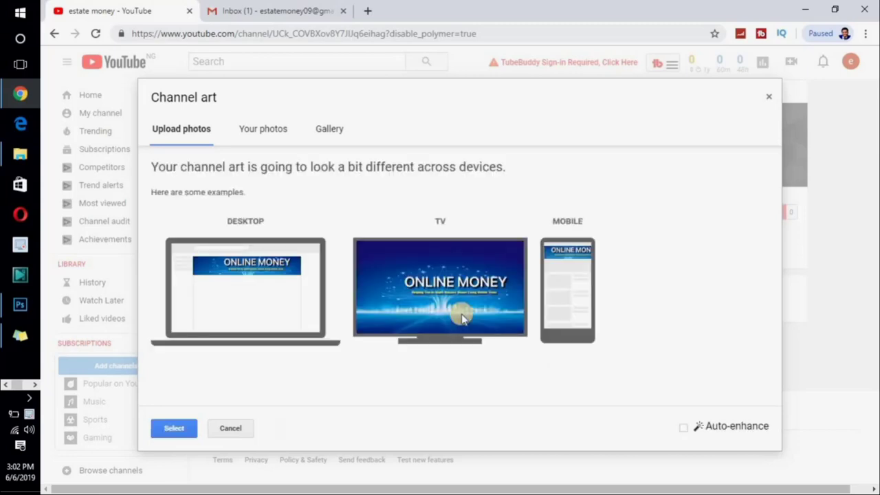
- Apply the ONLINE MONEY image as channel art and begin editing the channel icon
click(174, 429)
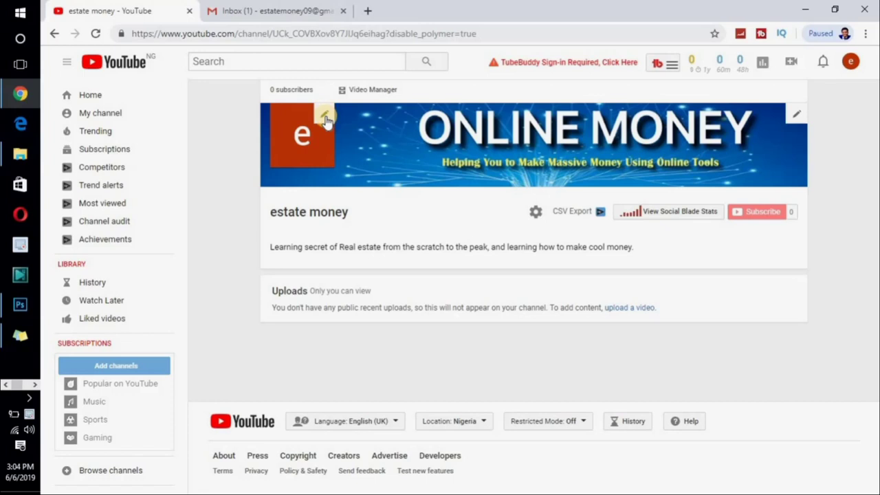
click(326, 115)
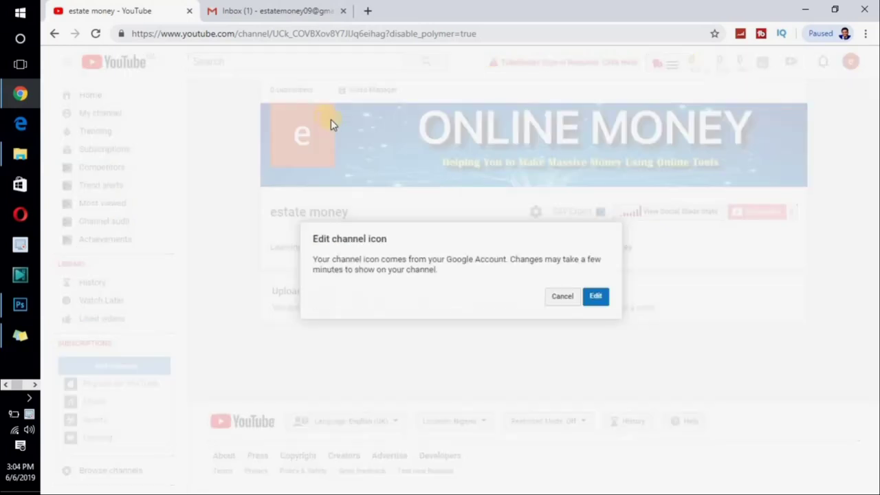
- Upload the 'logo money' image as the Google profile picture and go back to YouTube
click(593, 297)
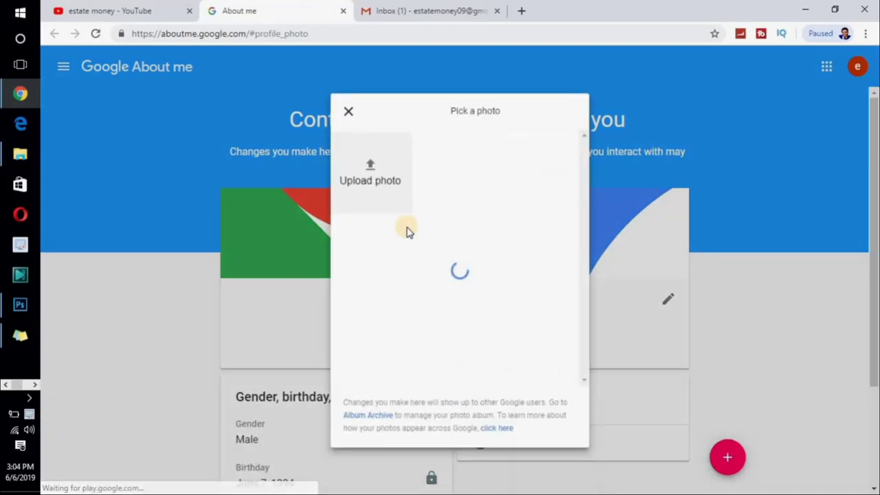
click(370, 170)
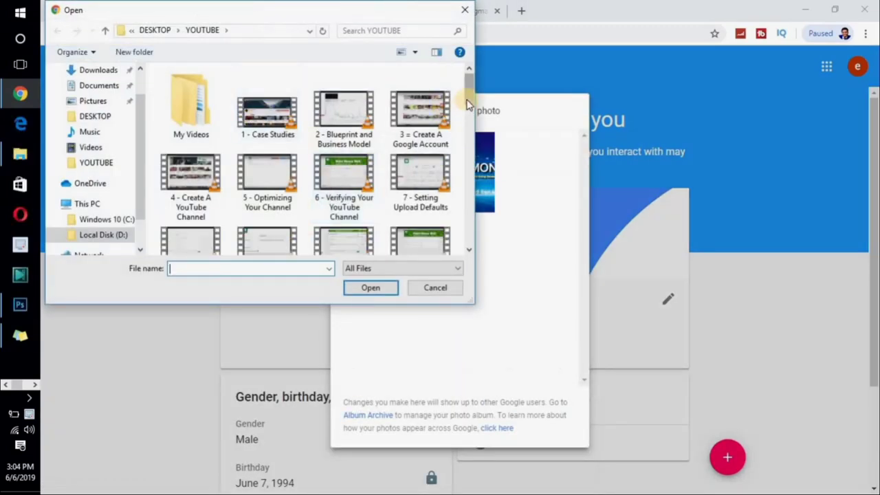
drag(467, 98, 466, 192)
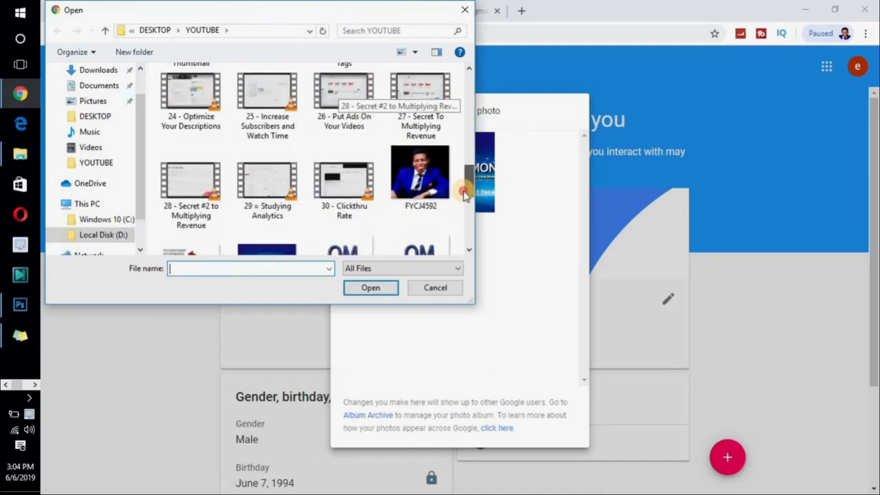
click(465, 219)
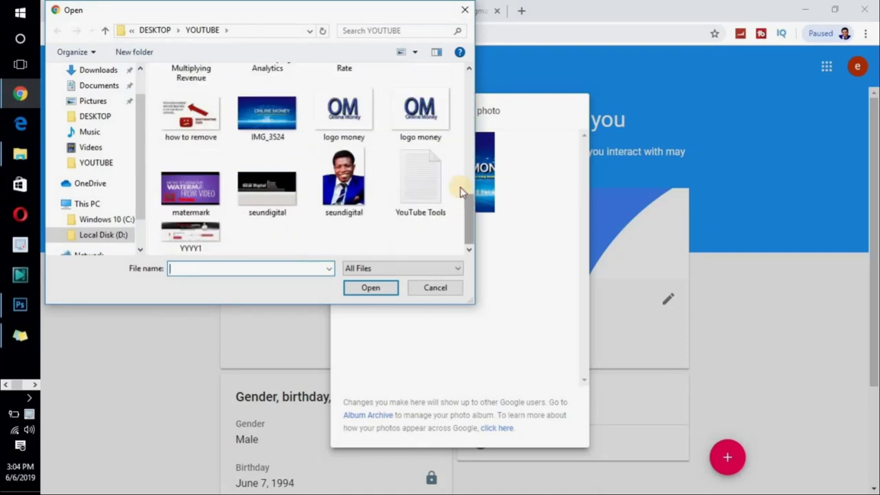
click(421, 117)
click(370, 288)
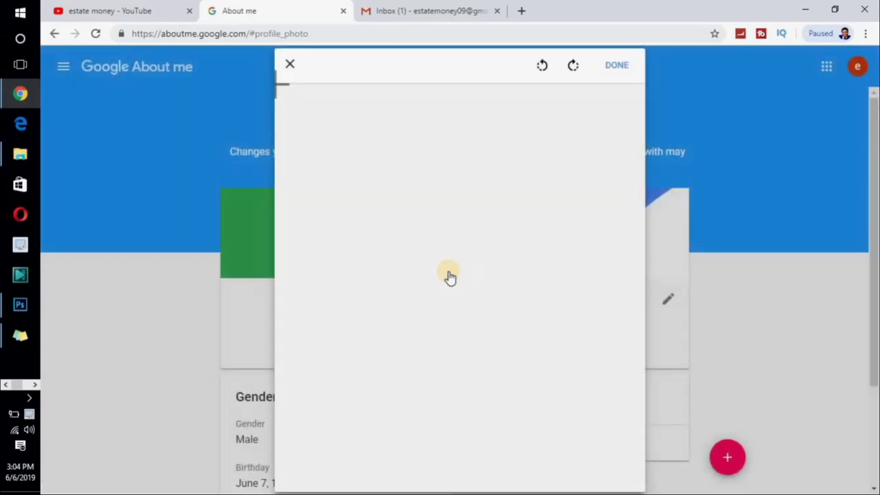
click(614, 72)
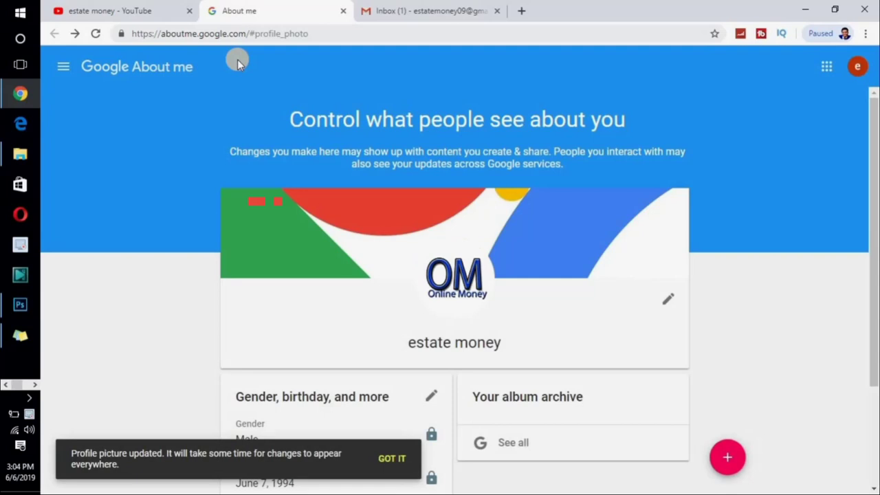
click(140, 11)
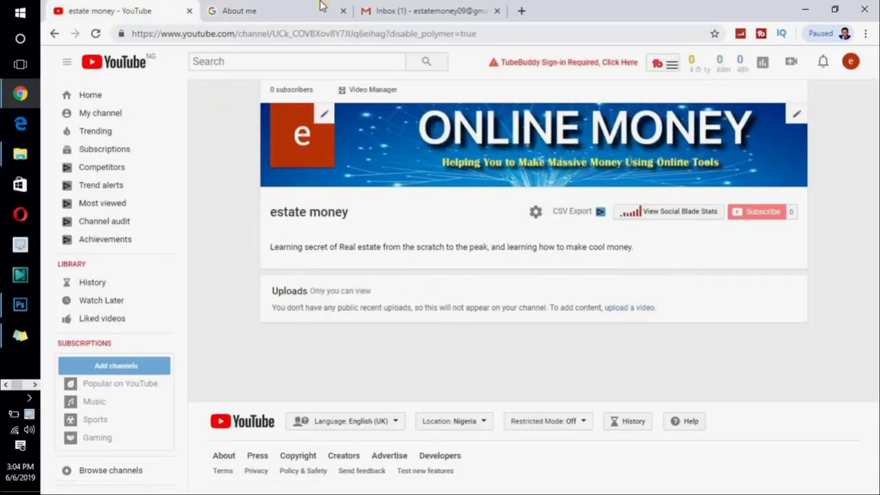
- Reload the estate money channel page so the OM logo appears as its icon
click(266, 10)
drag(873, 248, 872, 186)
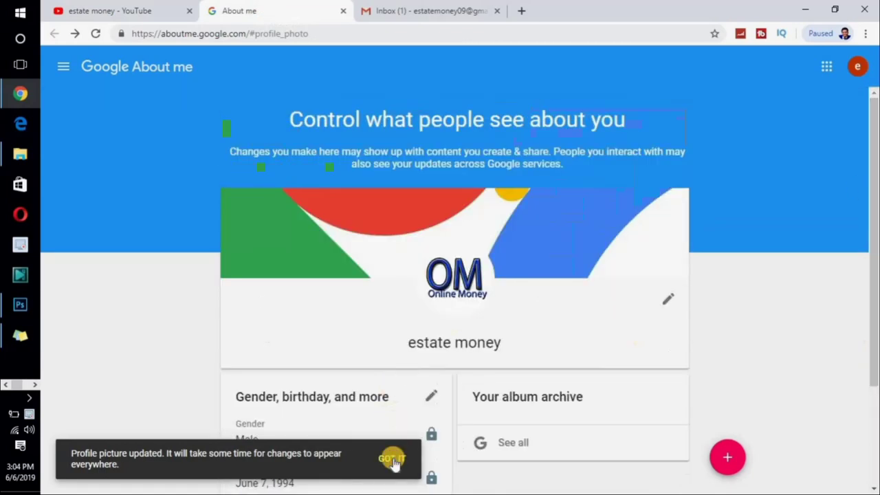
click(143, 11)
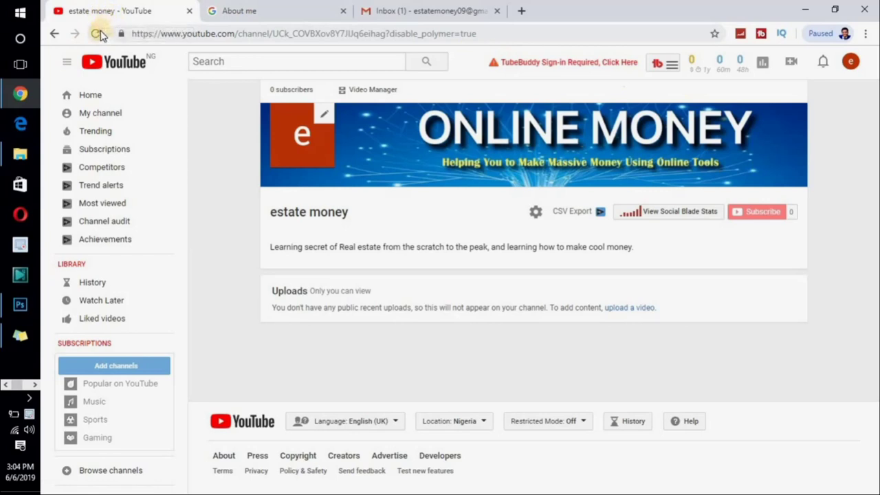
click(96, 33)
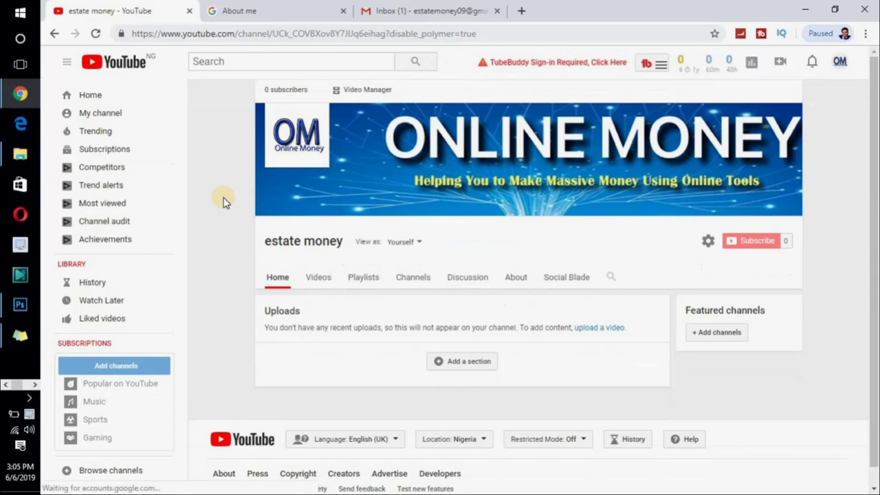
- Add a new home-page section with Popular uploads content in a Horizontal row layout
click(470, 364)
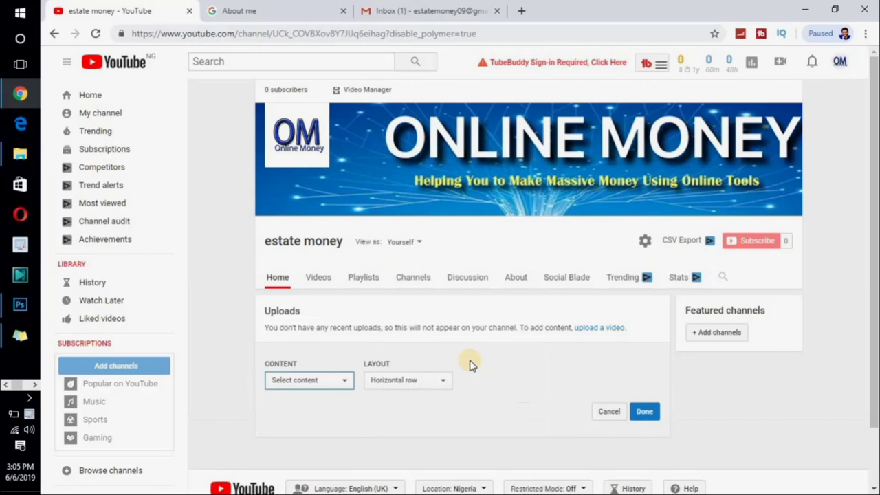
click(345, 381)
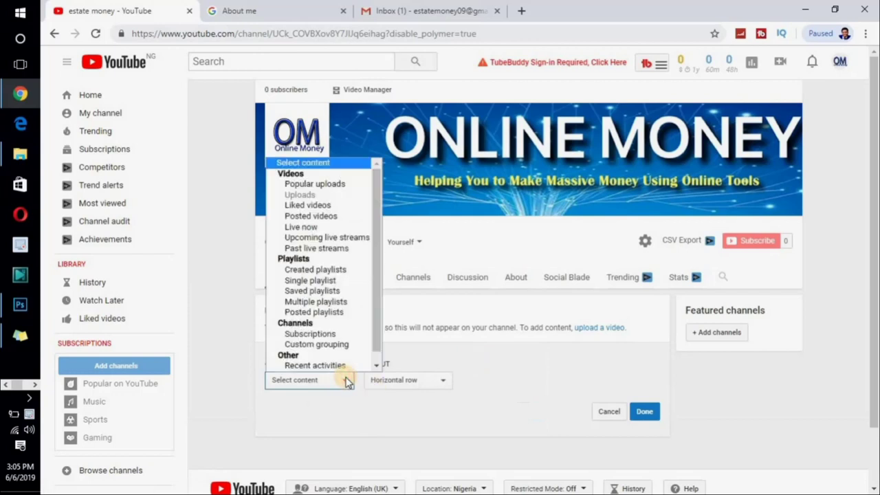
click(328, 189)
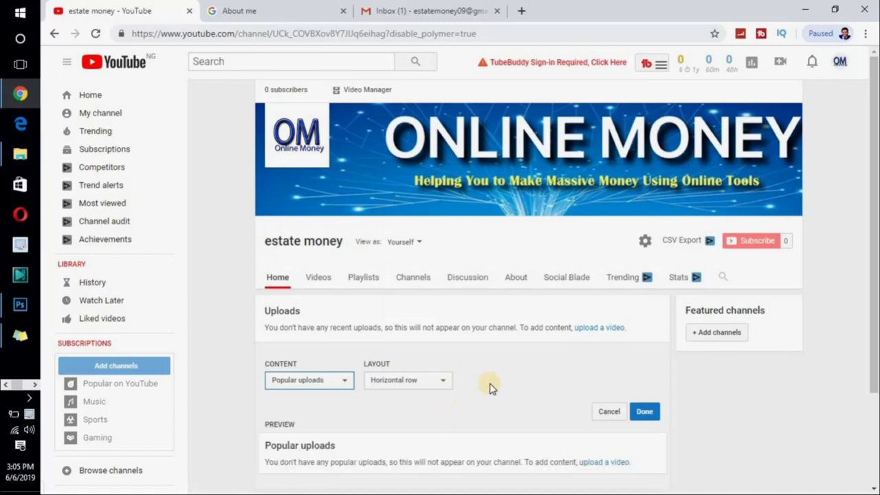
click(644, 412)
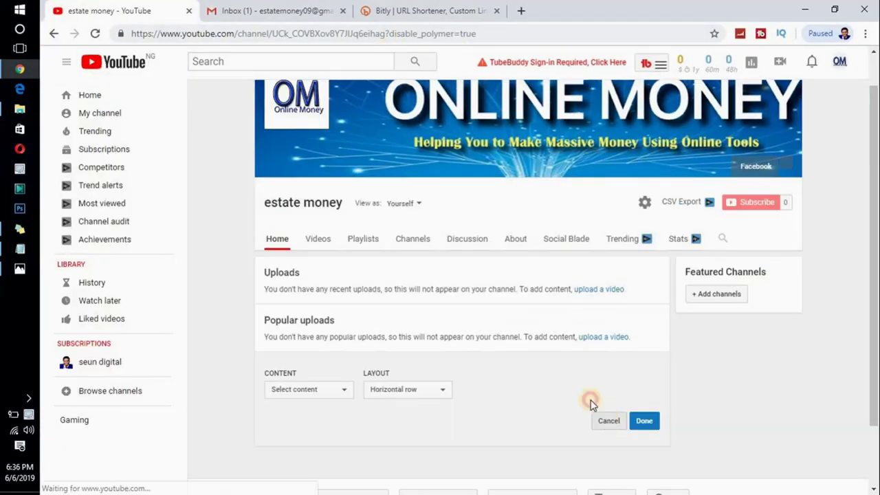
- Save the Popular uploads section, view the channel's About page, then return to Home
click(591, 403)
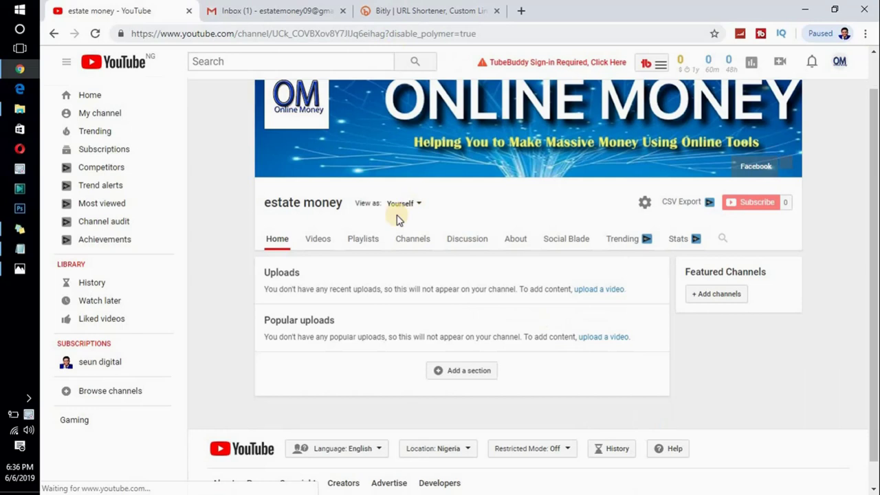
click(516, 238)
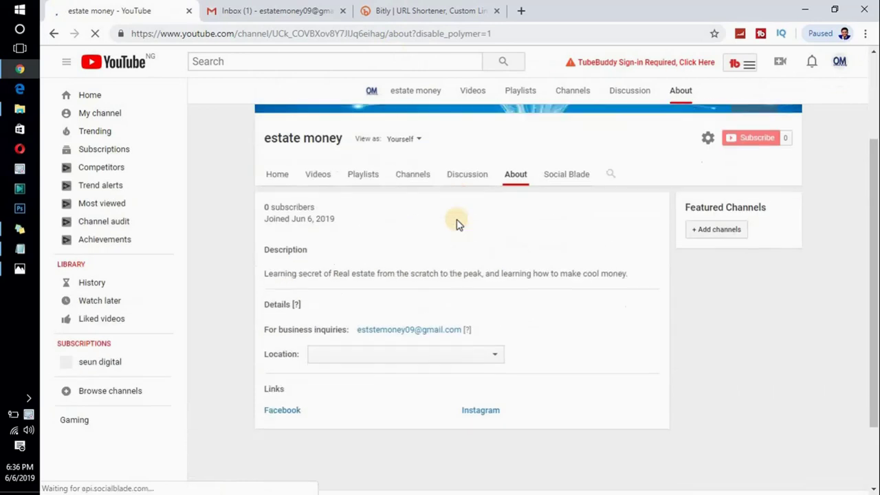
key(alt+Left)
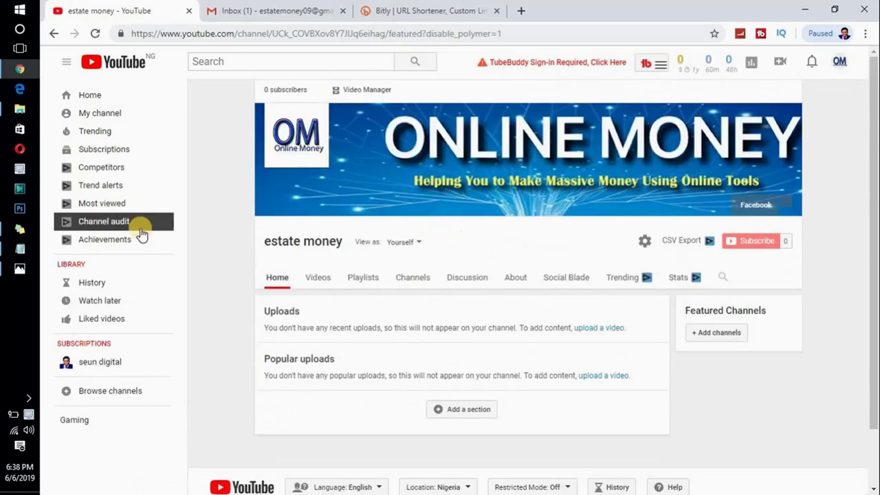
click(17, 249)
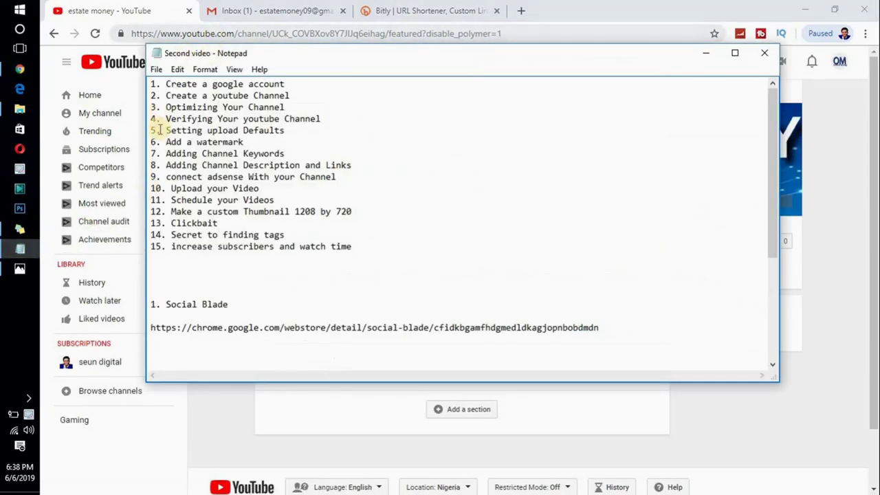
drag(184, 119, 346, 118)
click(347, 119)
click(705, 54)
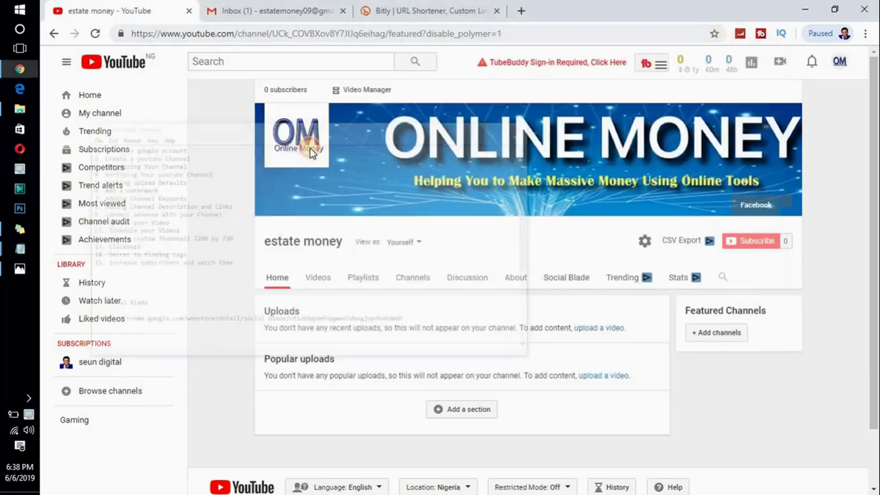
- Switch from YouTube Studio to Creator Studio Classic, giving Other as the reason
click(841, 63)
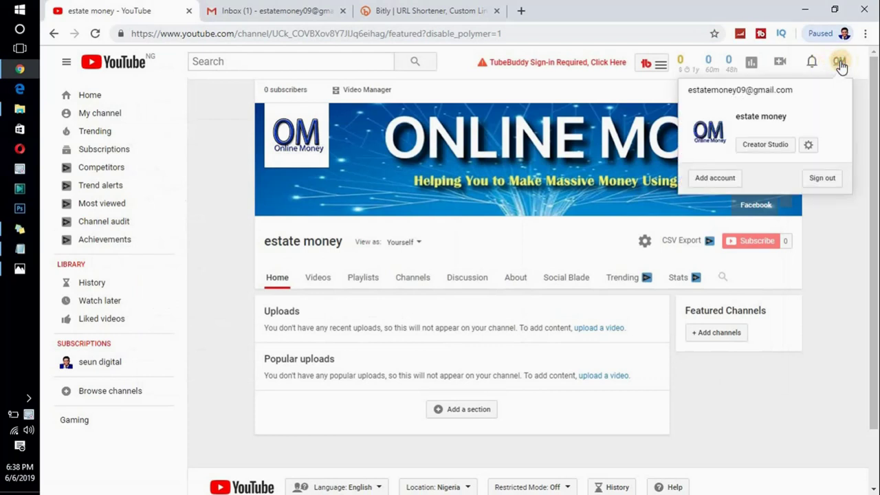
click(755, 150)
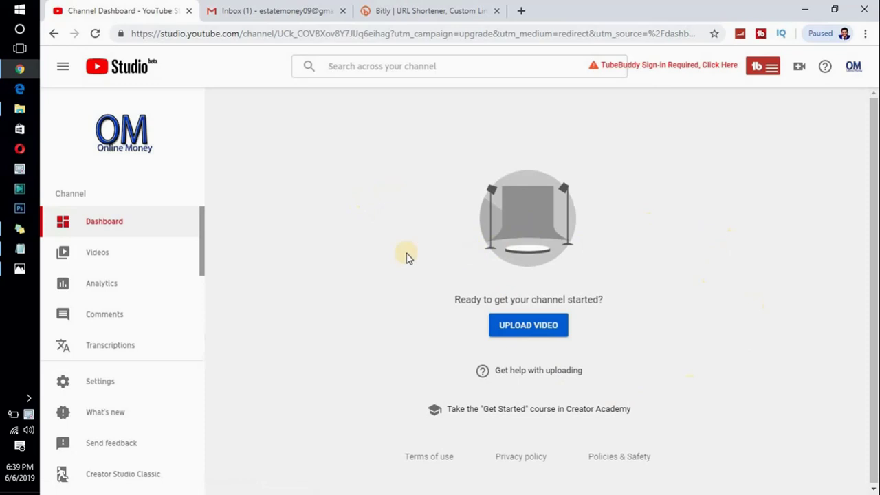
click(140, 473)
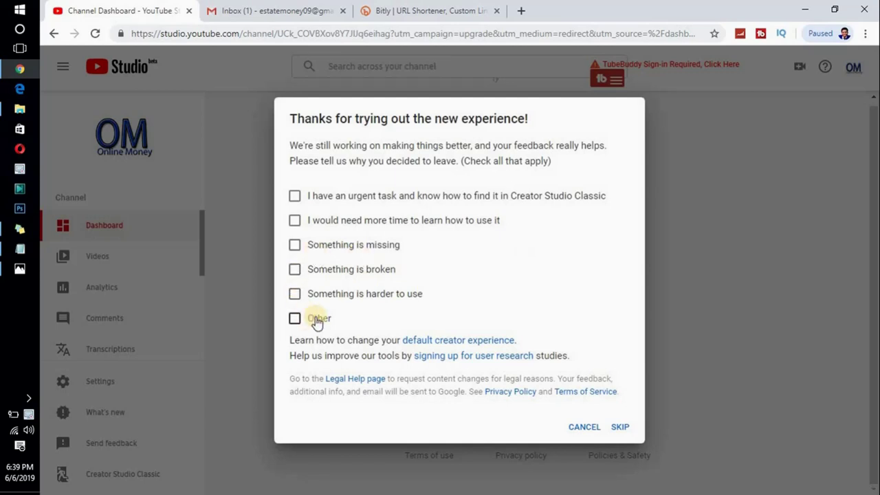
click(316, 321)
click(611, 446)
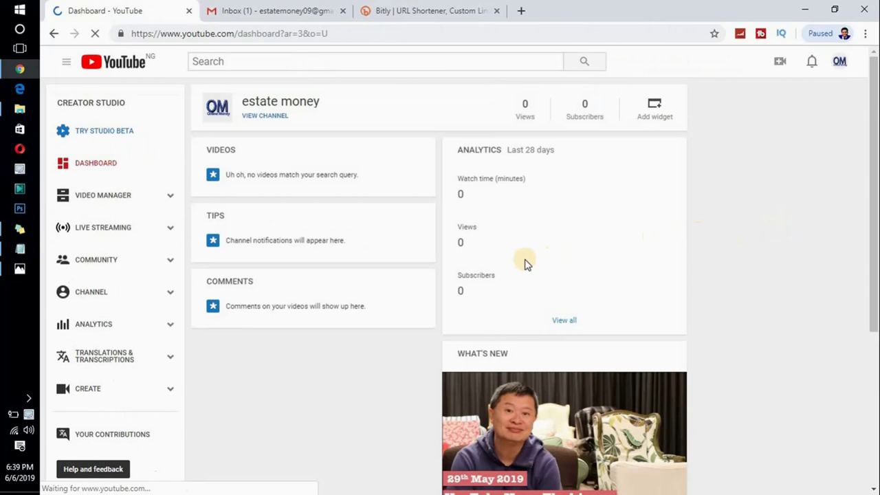
- Open Channel status and features and start verification with Nigeria as the country
scroll(307, 268, down, 1)
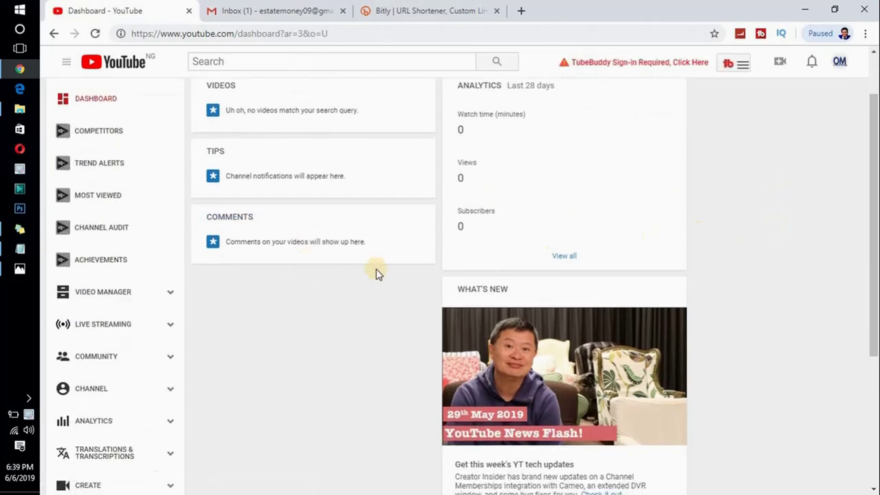
scroll(385, 275, down, 1)
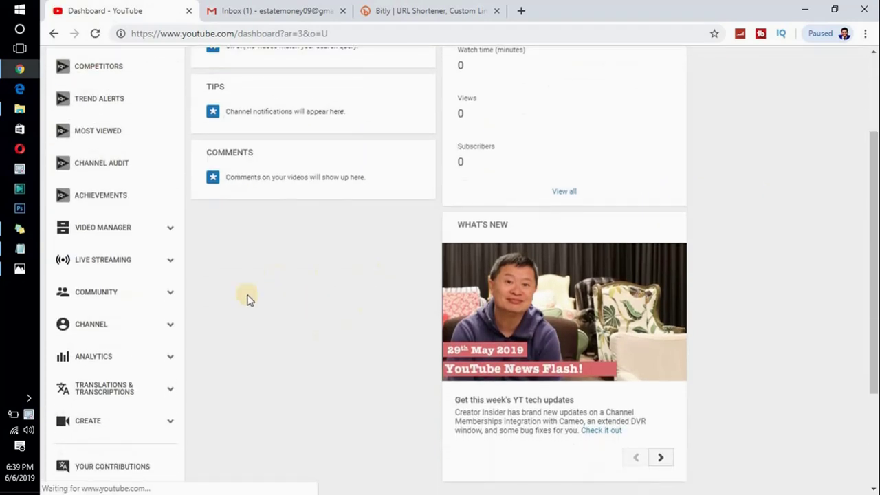
click(94, 330)
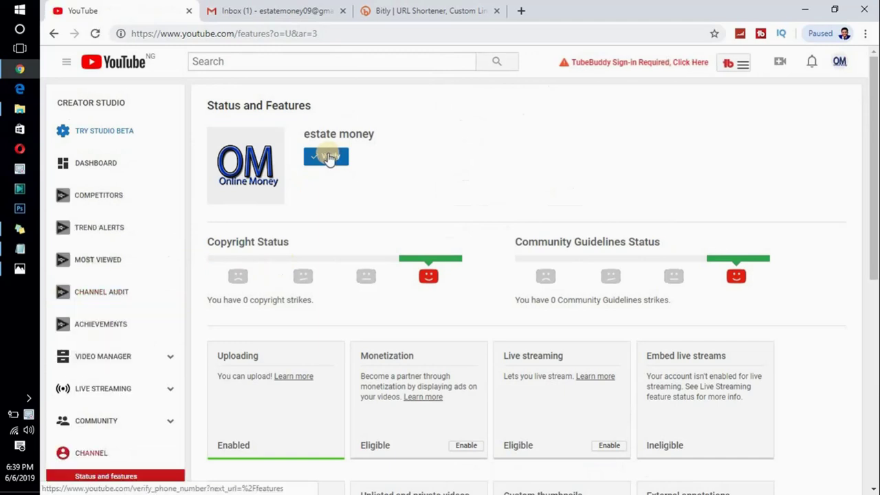
click(329, 158)
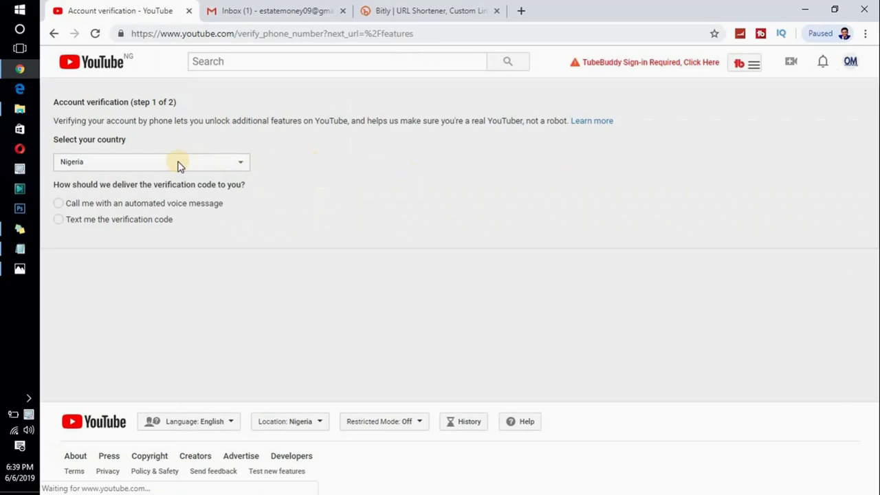
- Request the verification code by text message to the entered phone number
click(60, 207)
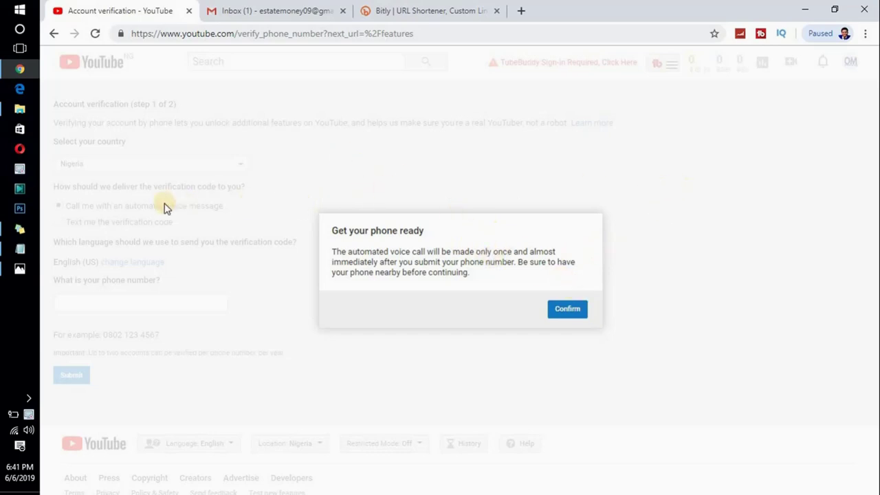
click(285, 187)
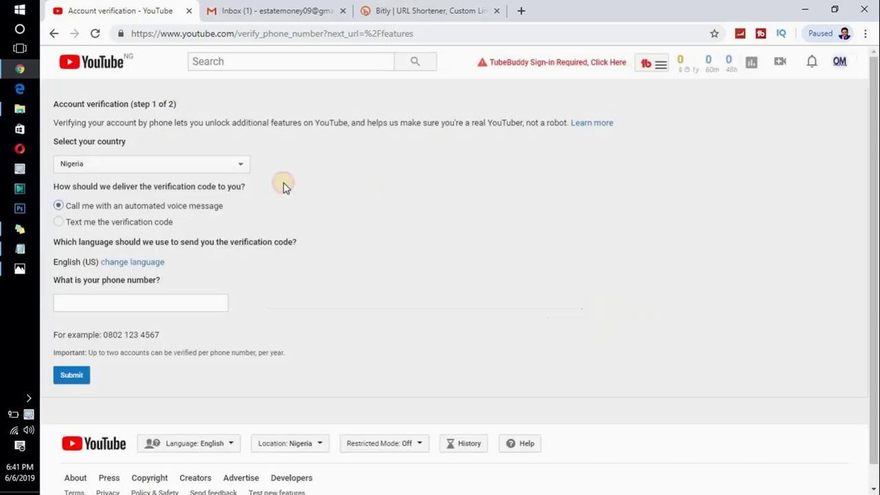
click(58, 223)
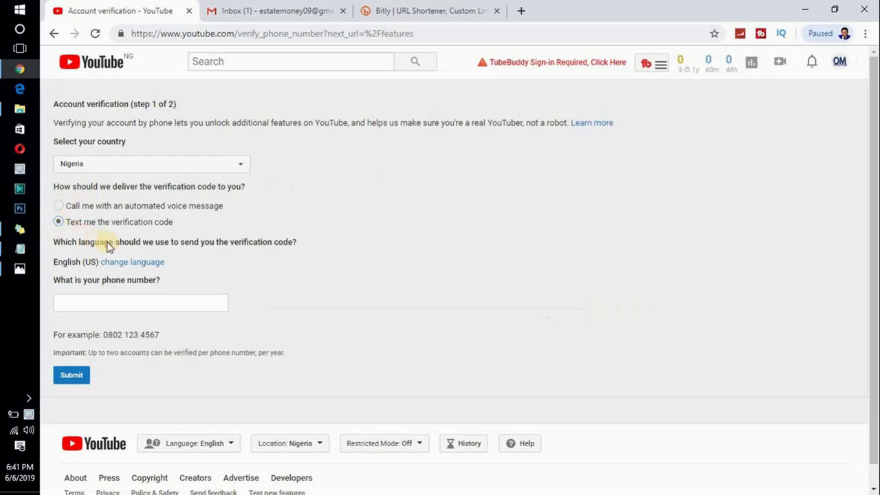
click(95, 305)
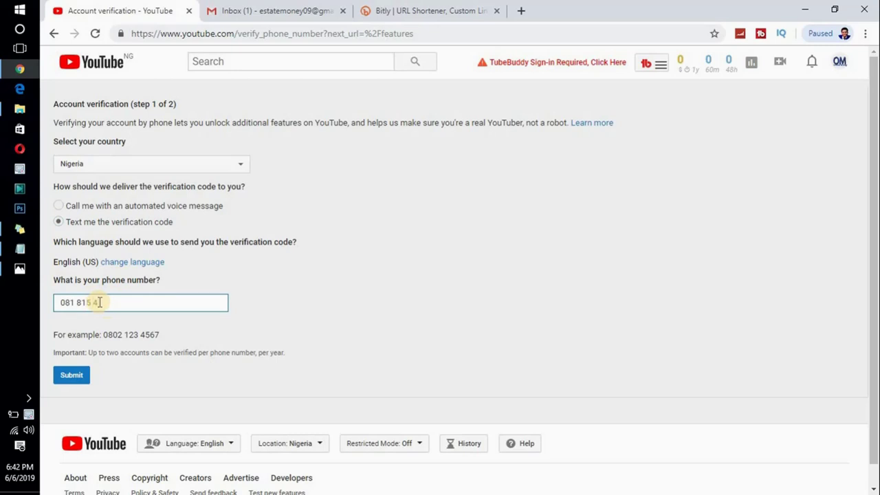
text(8)
click(72, 379)
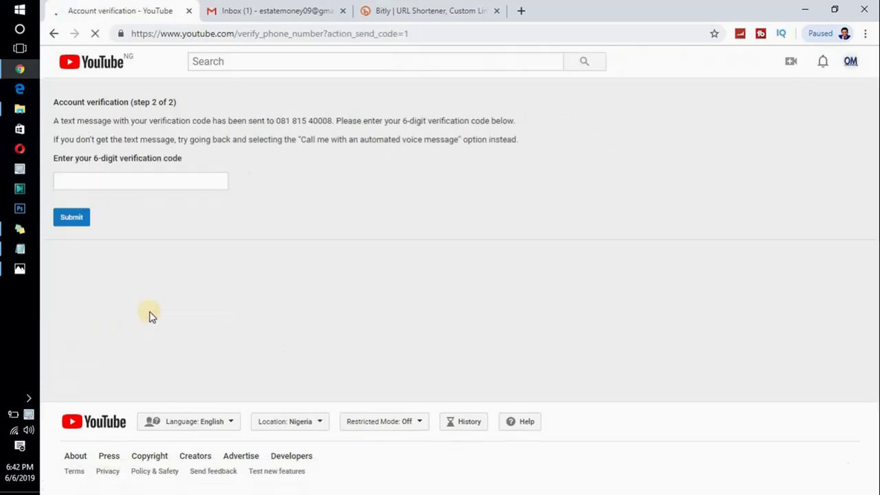
- Submit the six-digit verification code and continue to the Verified status page
click(147, 180)
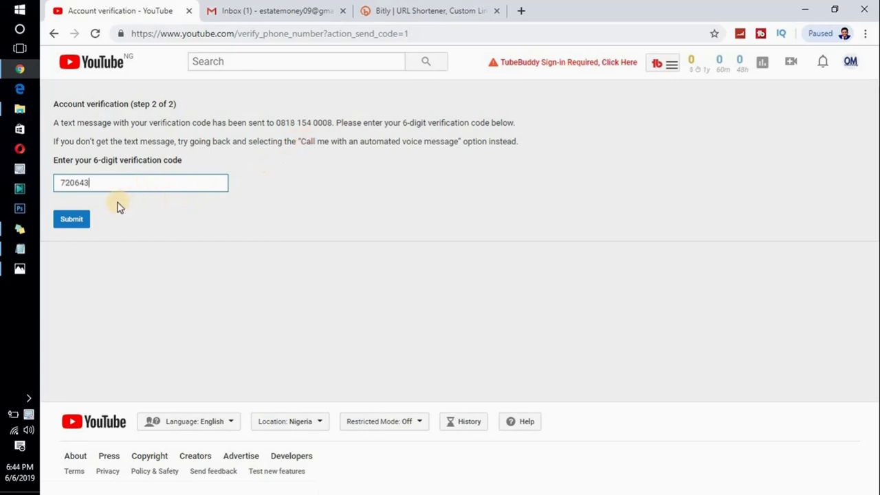
click(69, 222)
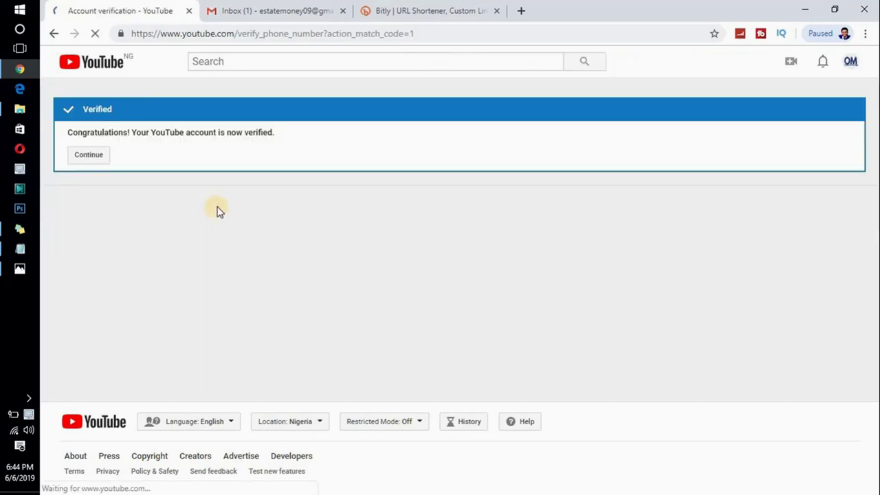
click(79, 156)
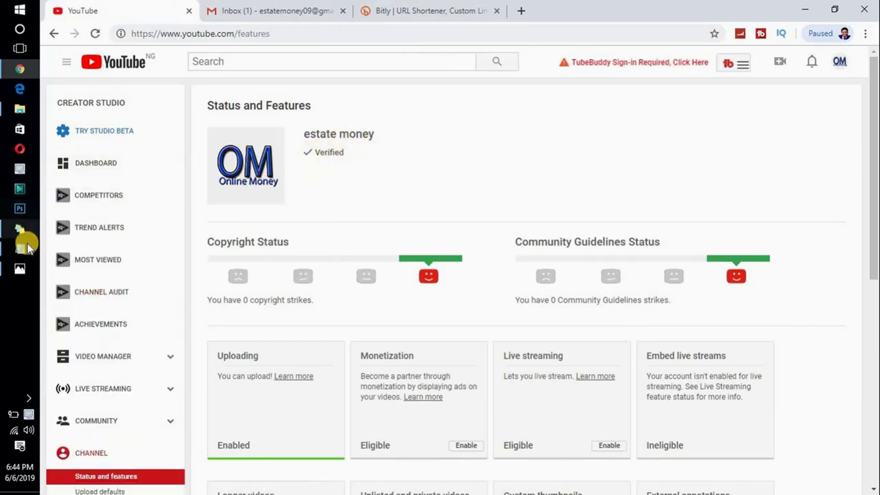
- Check the Notepad task list, minimize it, and open Upload defaults under Channel
click(22, 252)
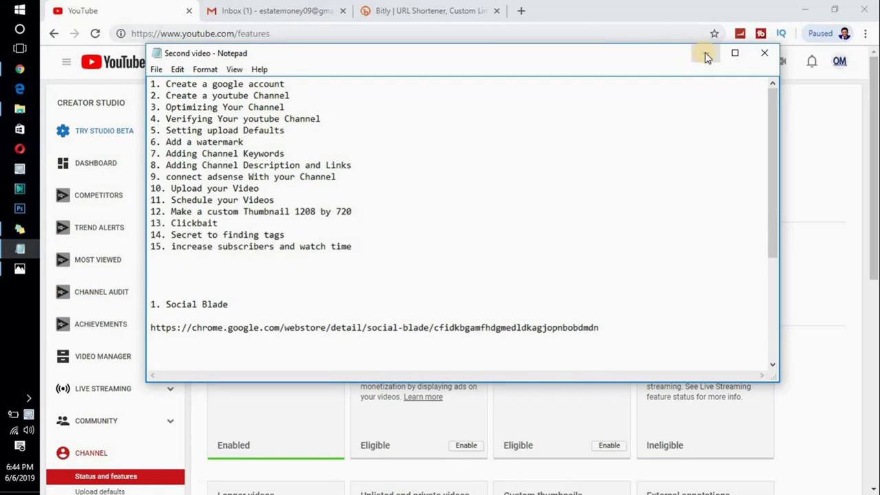
click(707, 55)
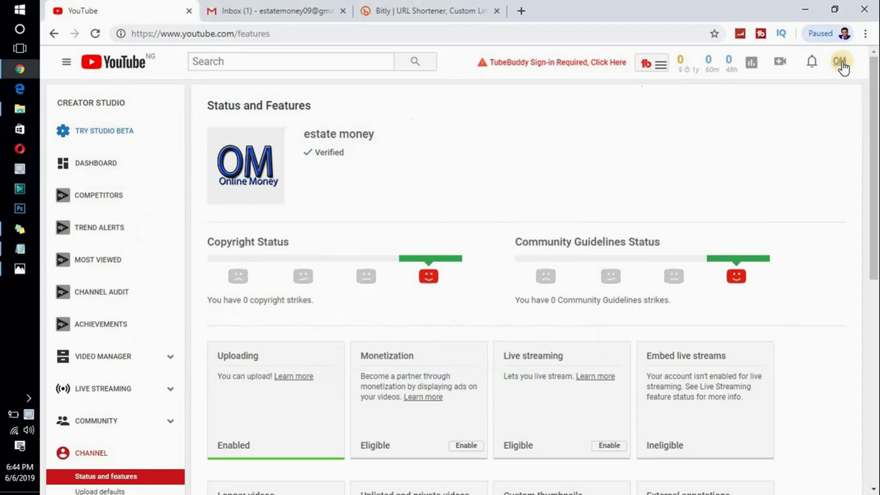
scroll(504, 208, down, 2)
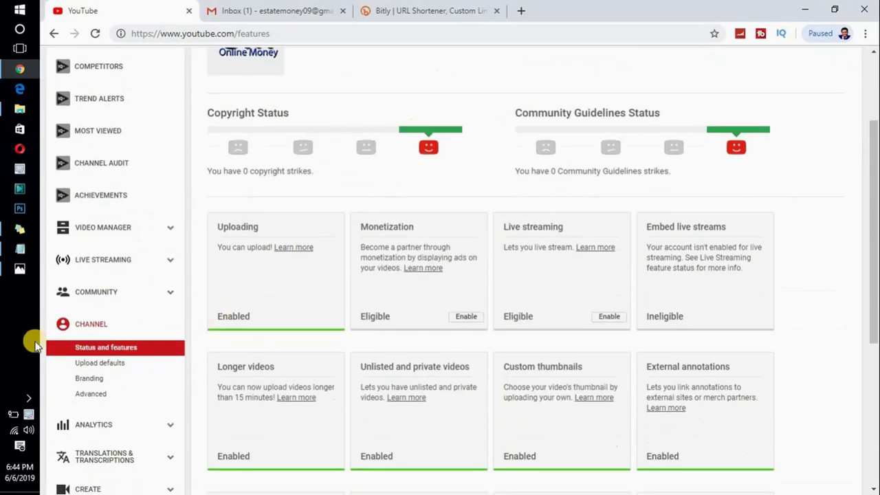
click(106, 364)
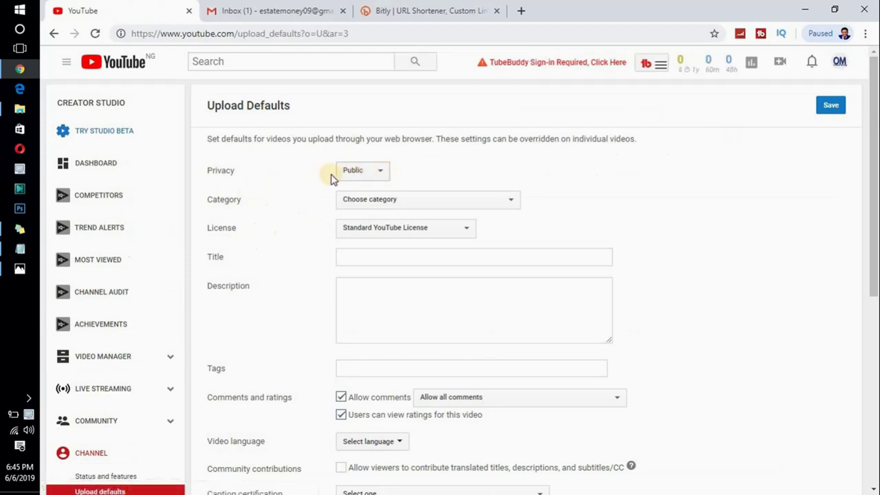
- Save upload defaults: category Howto & Style, language English, viewer translations allowed
click(369, 202)
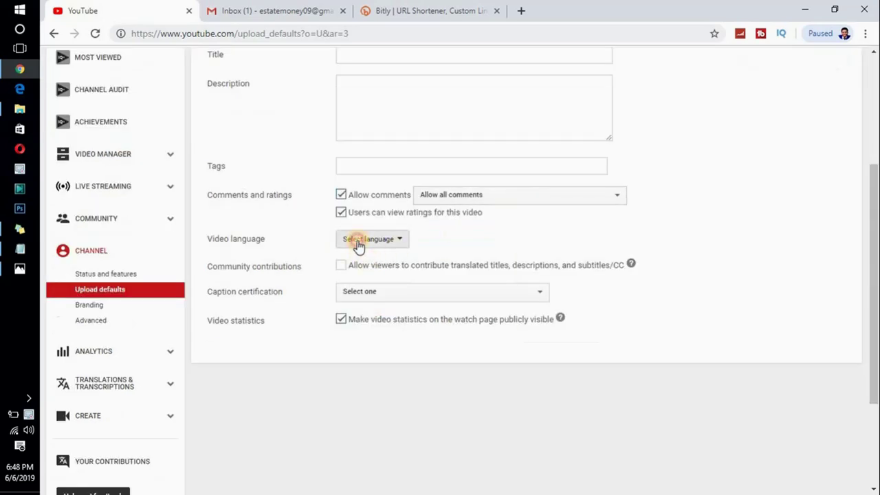
click(359, 244)
click(363, 257)
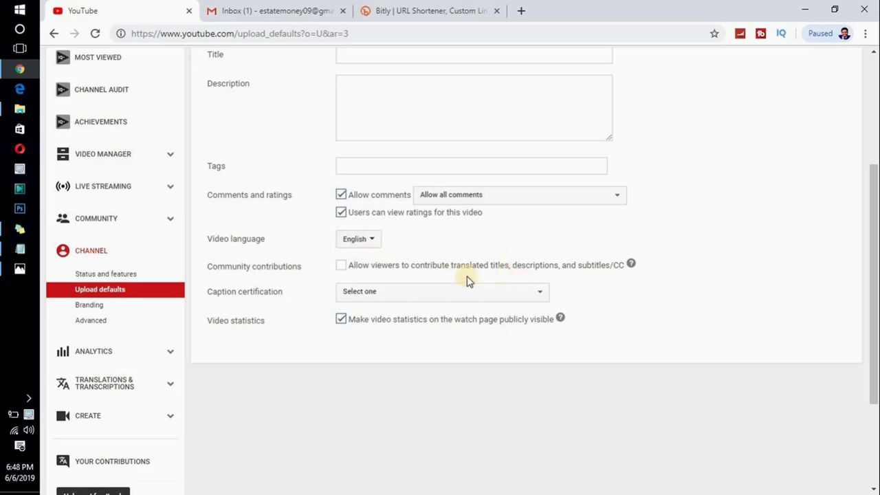
click(341, 269)
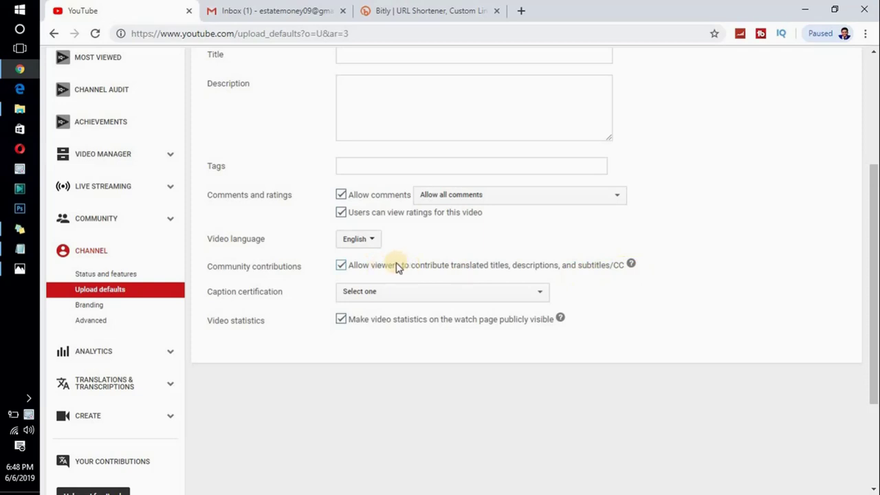
drag(870, 207, 872, 69)
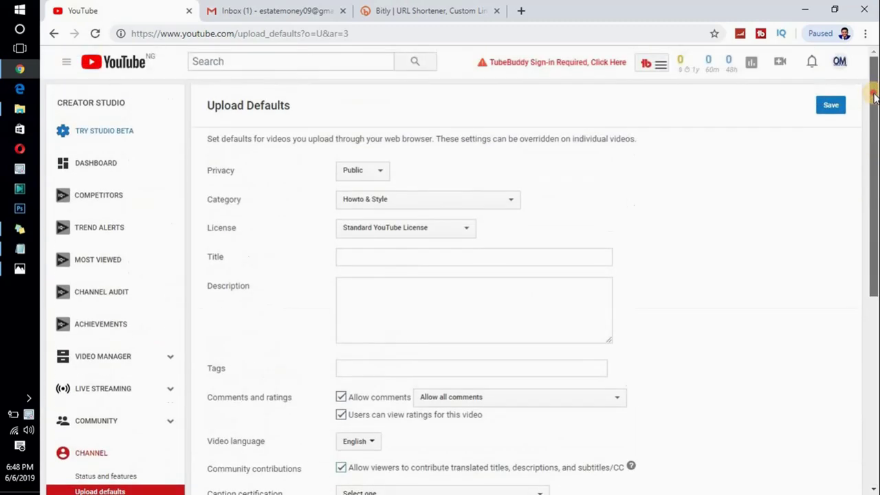
click(829, 105)
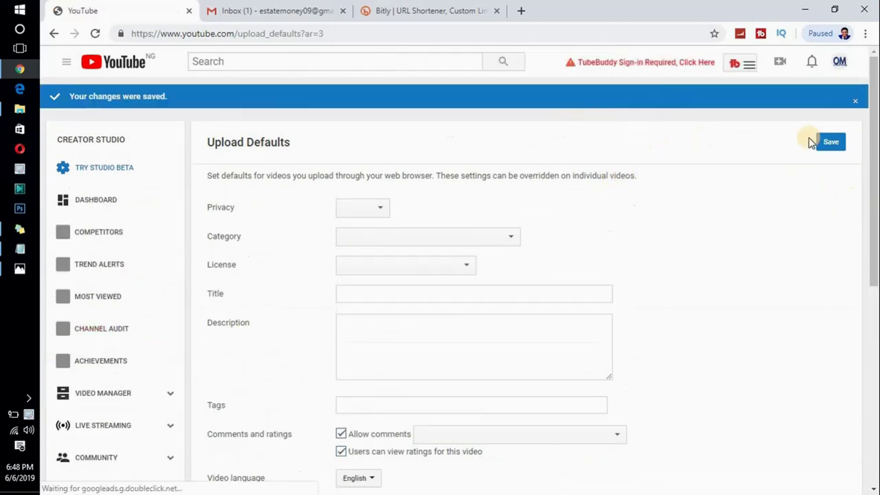
click(833, 144)
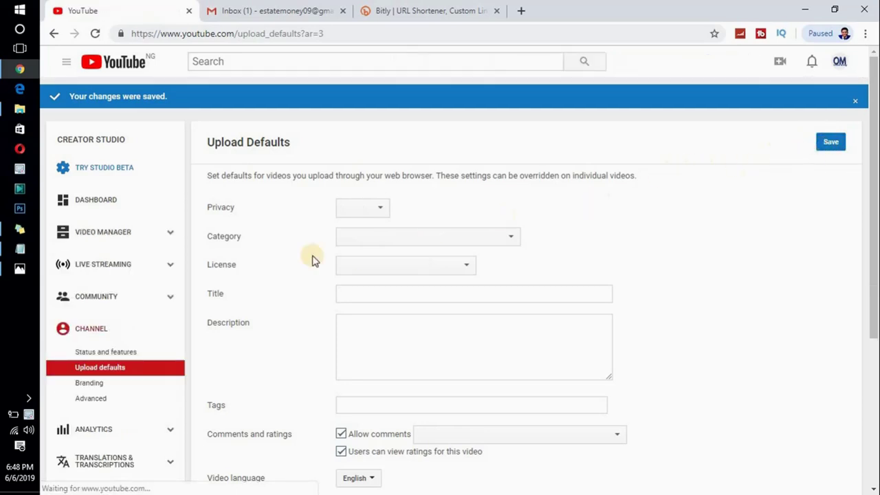
- Review the Notepad task list, minimize it, and open Channel > Branding
mouse_move(19, 250)
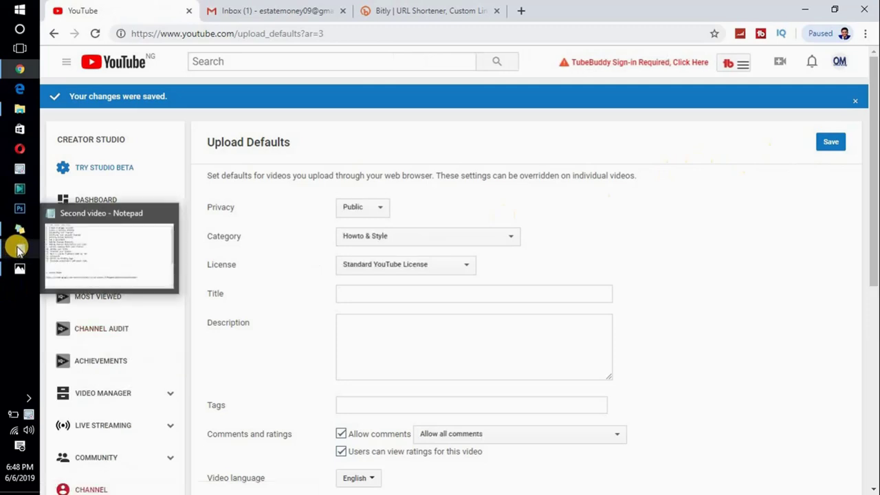
click(19, 249)
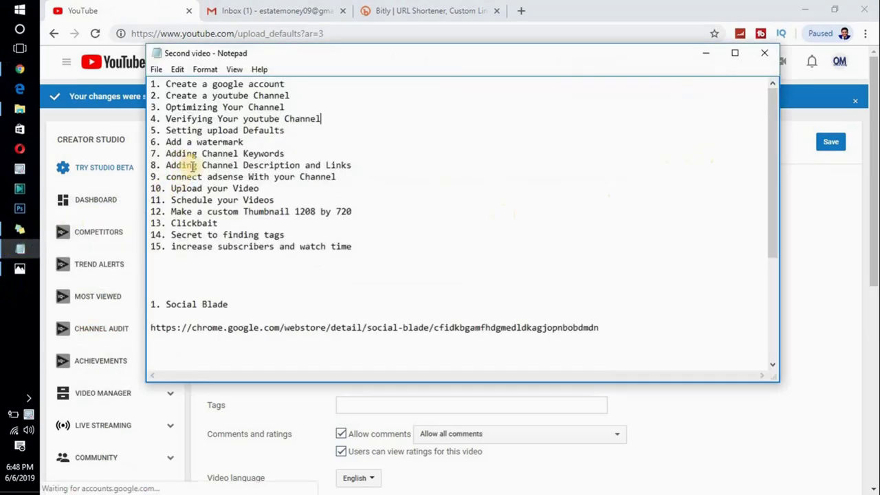
click(705, 53)
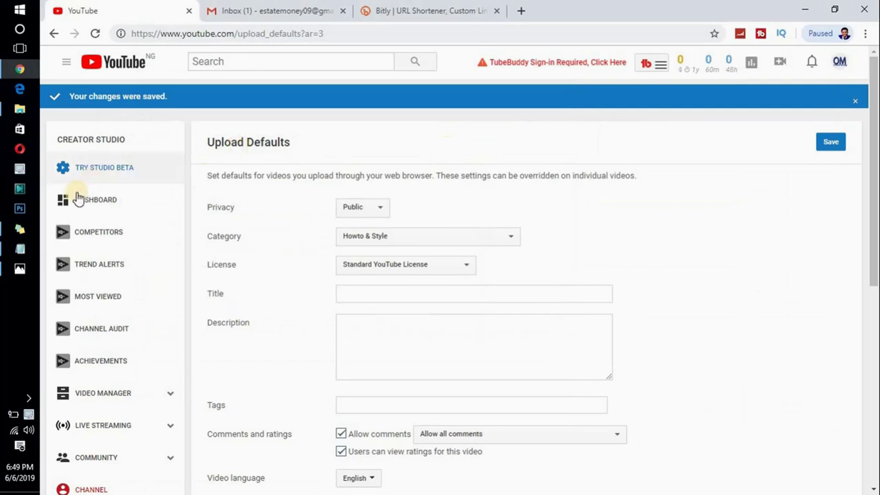
scroll(265, 269, down, 2)
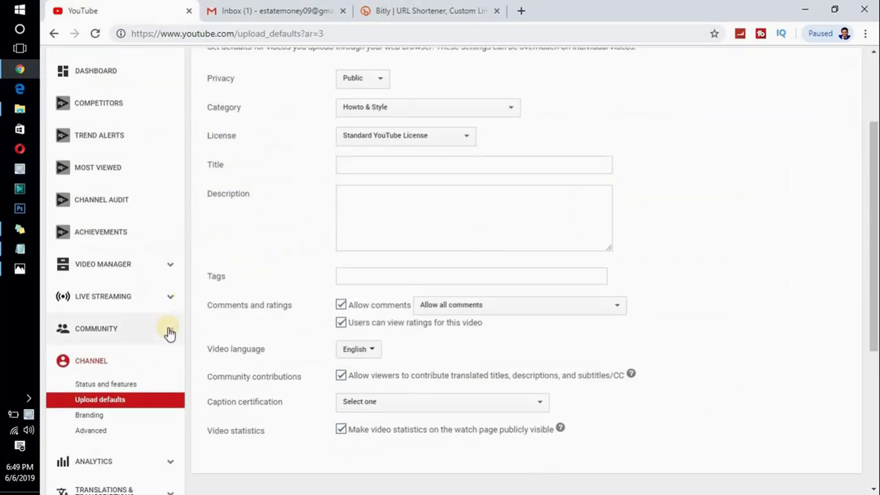
click(89, 417)
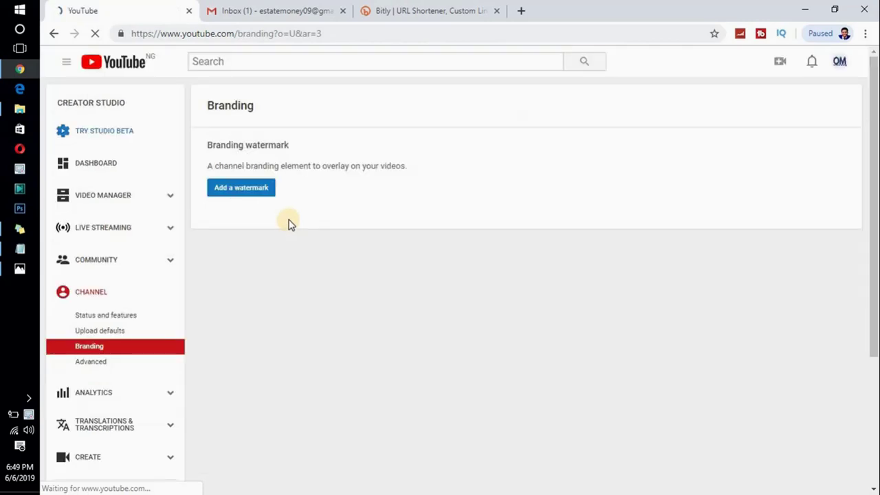
- Choose logo money.png as the watermark image and save it in the upload dialog
click(223, 191)
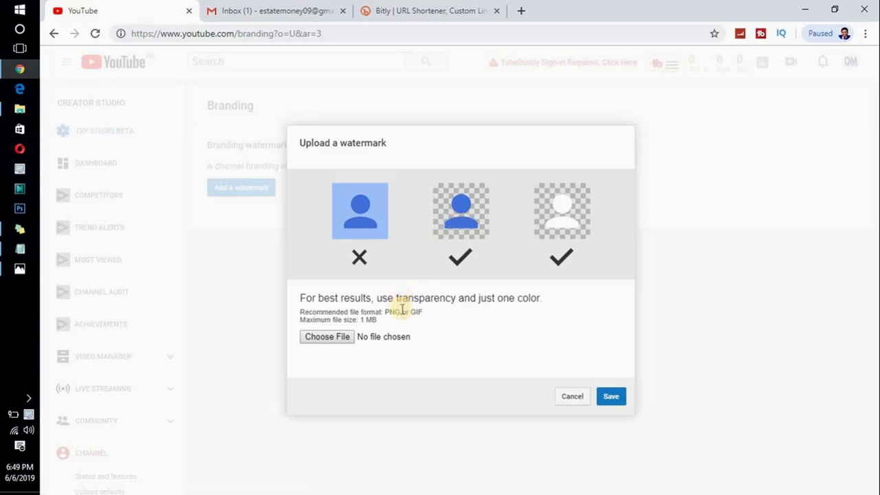
drag(385, 312, 411, 313)
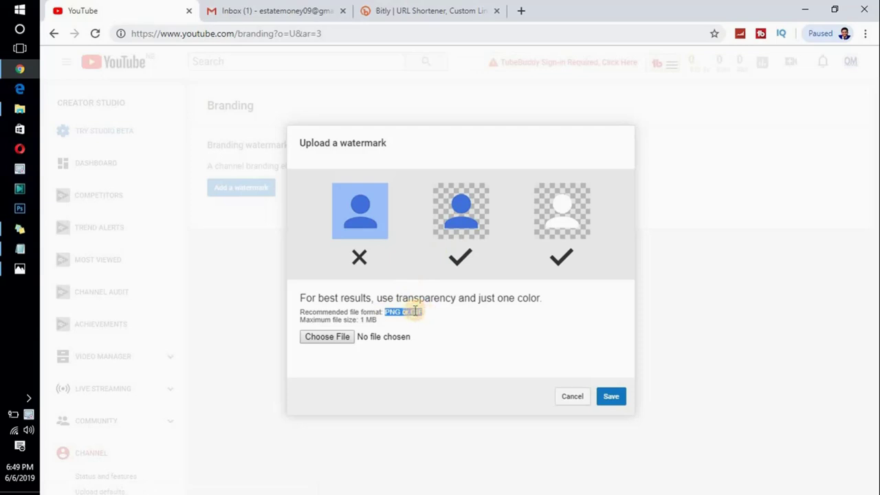
click(330, 337)
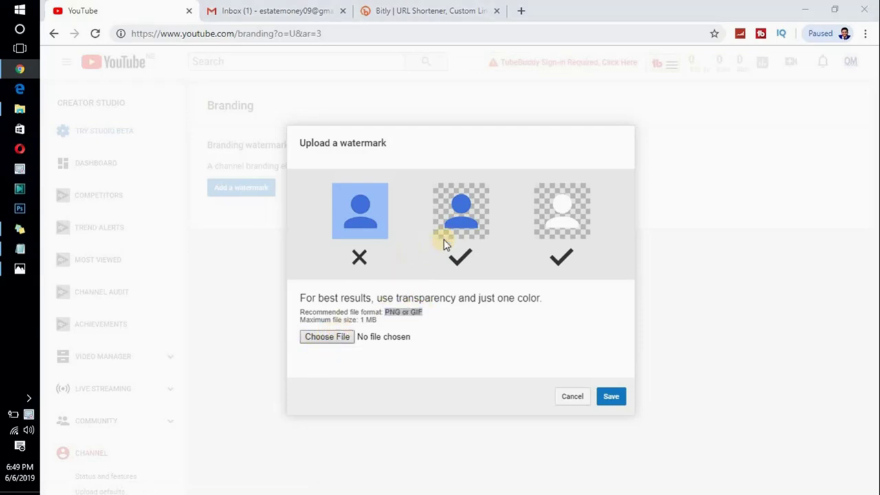
drag(469, 100, 467, 211)
click(427, 146)
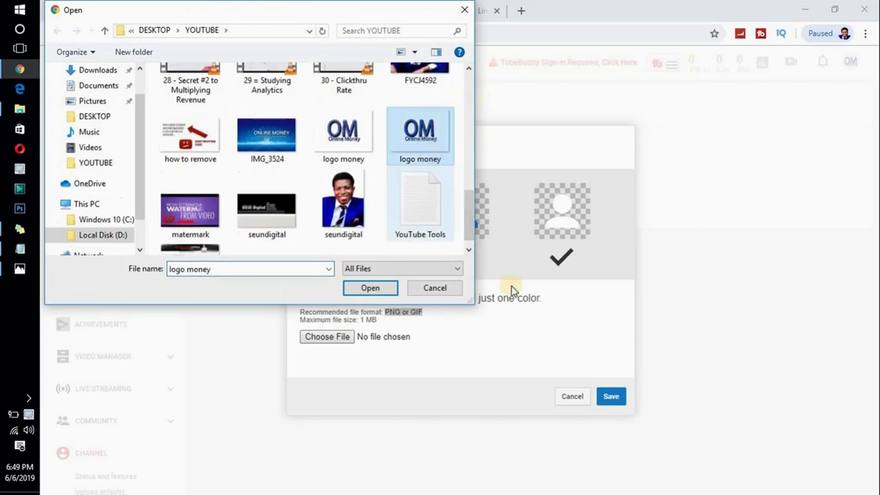
click(376, 290)
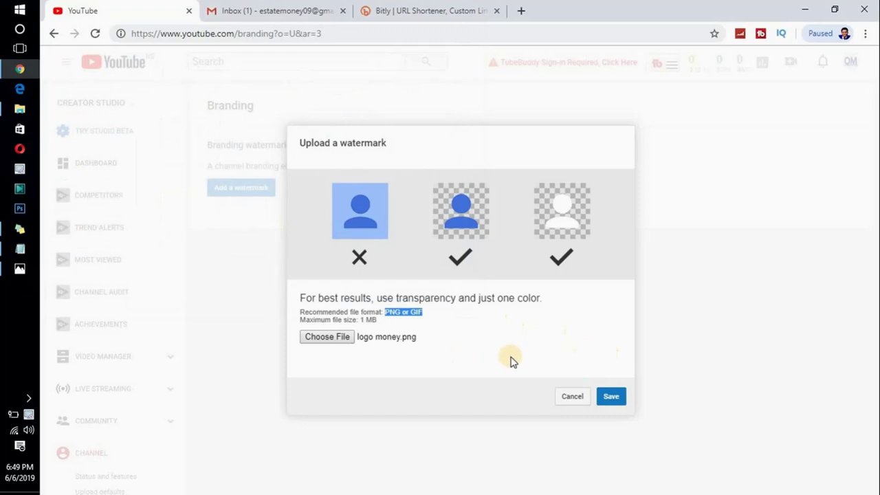
click(517, 334)
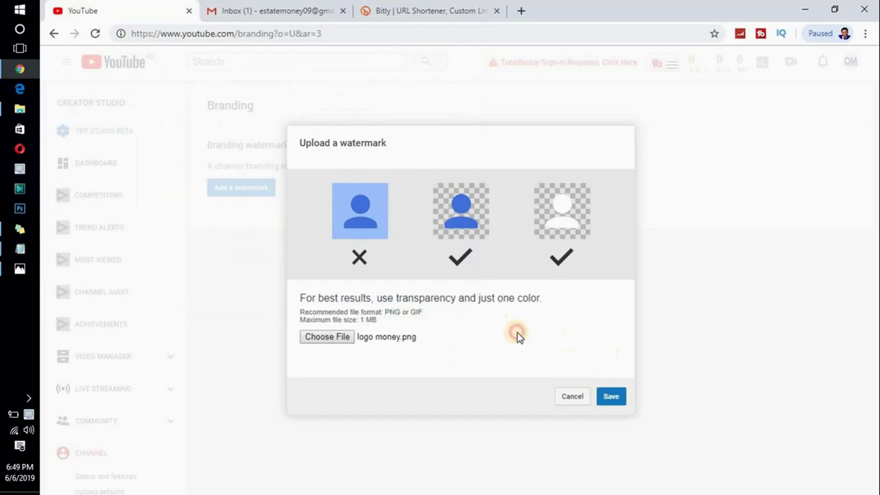
click(614, 394)
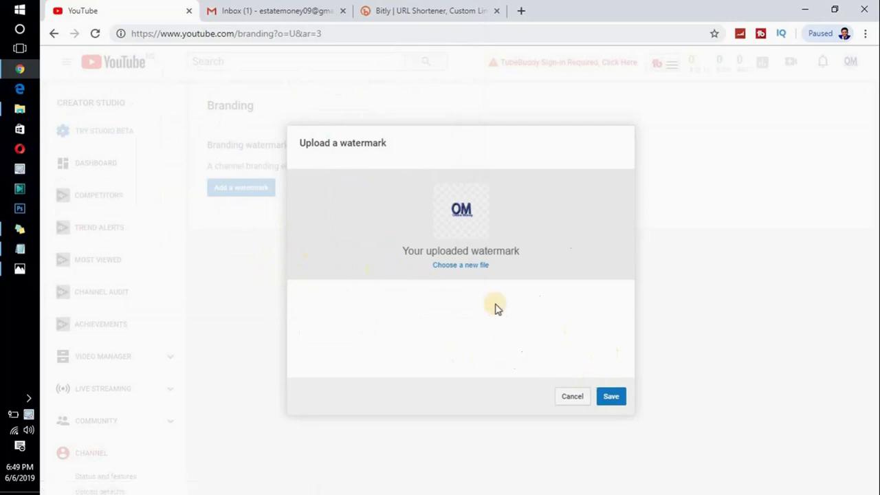
- Save the OM watermark with display time 'Entire video', then return to the Notepad checklist
click(608, 400)
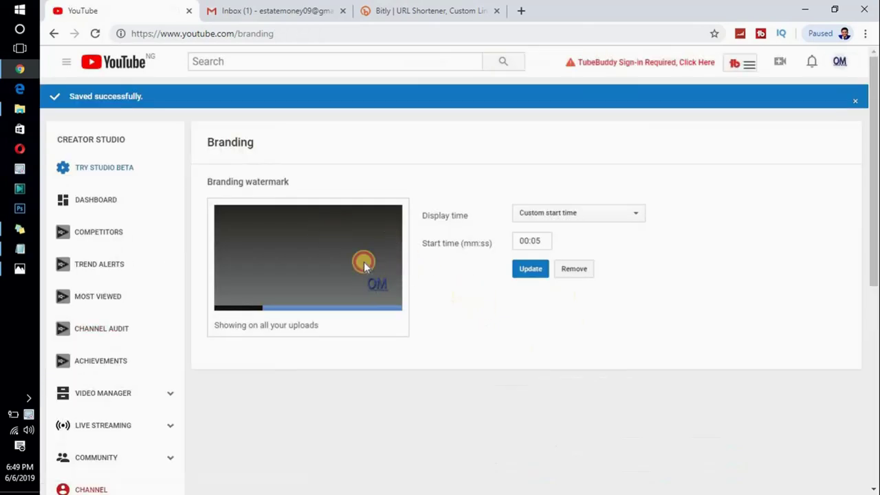
click(565, 215)
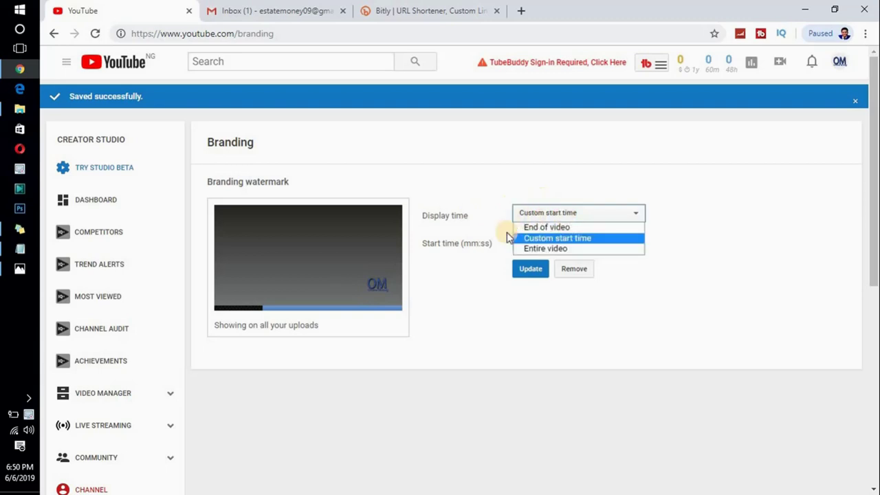
click(547, 249)
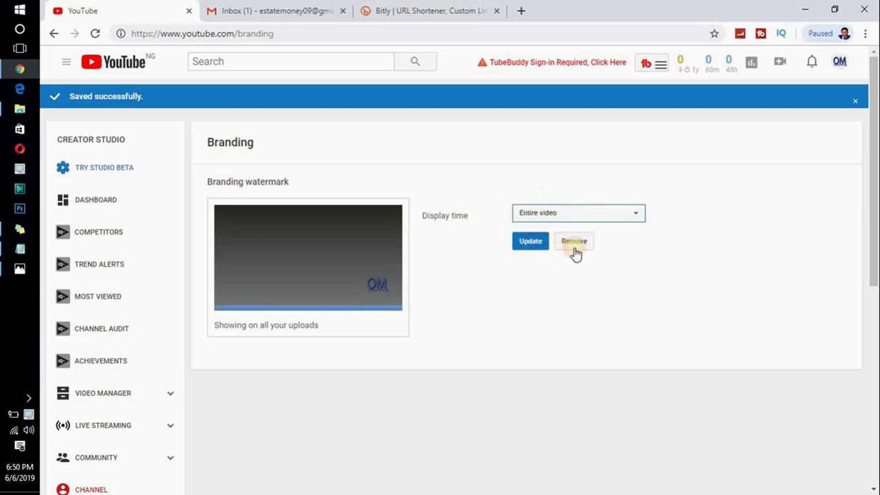
click(535, 244)
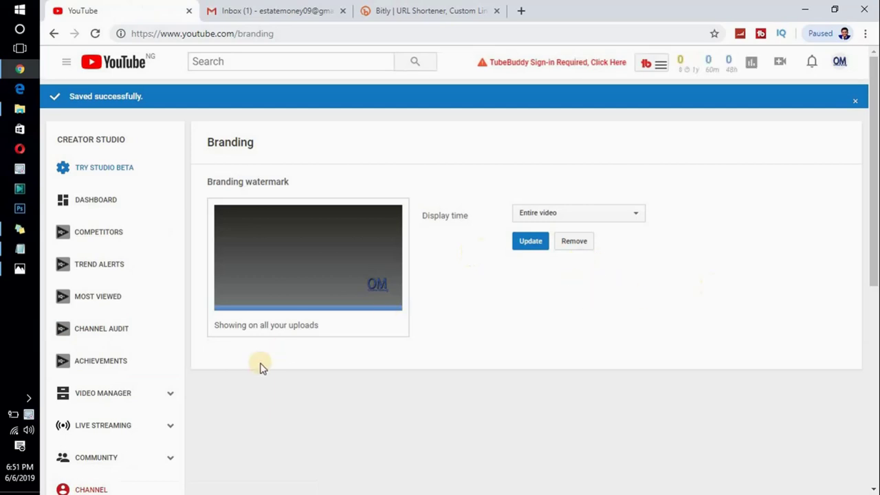
click(21, 249)
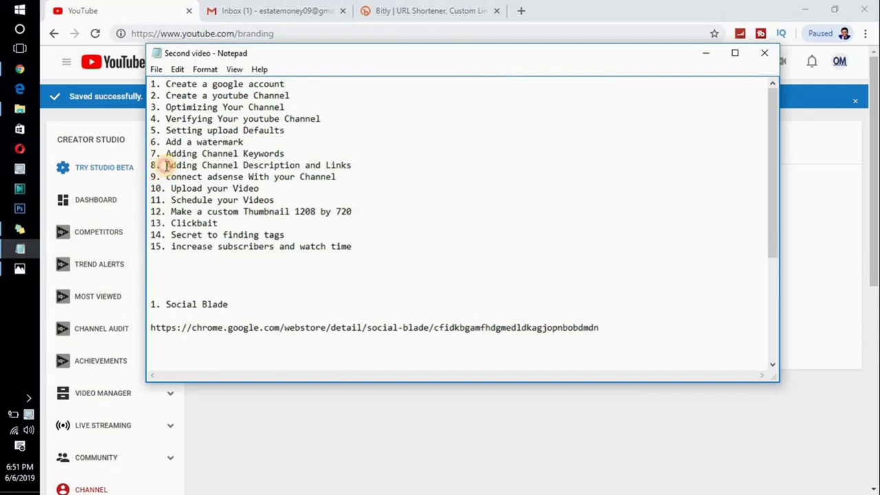
drag(166, 151, 287, 155)
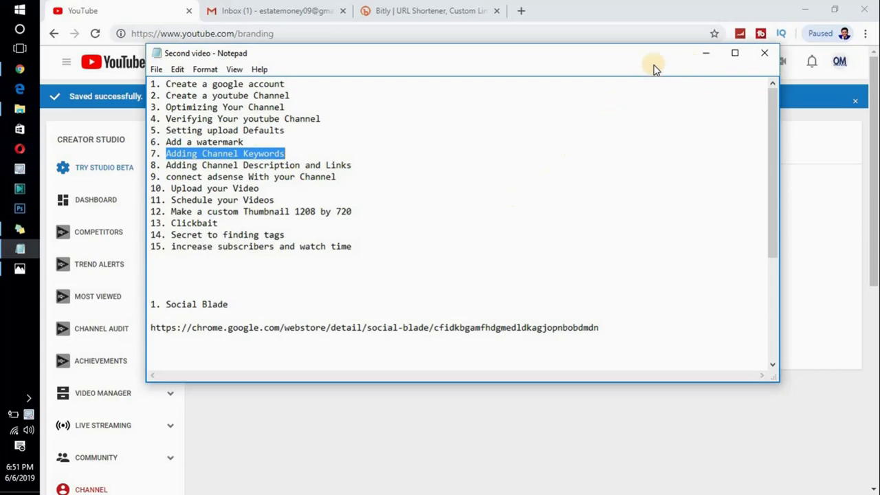
click(652, 164)
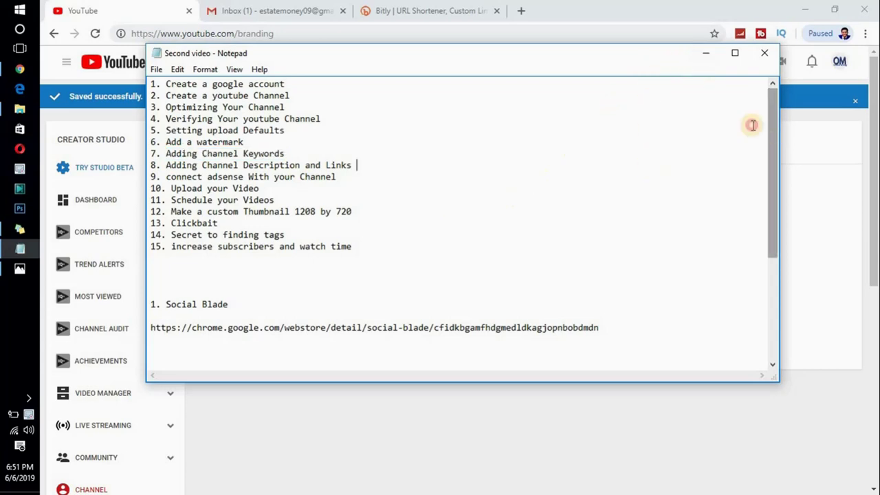